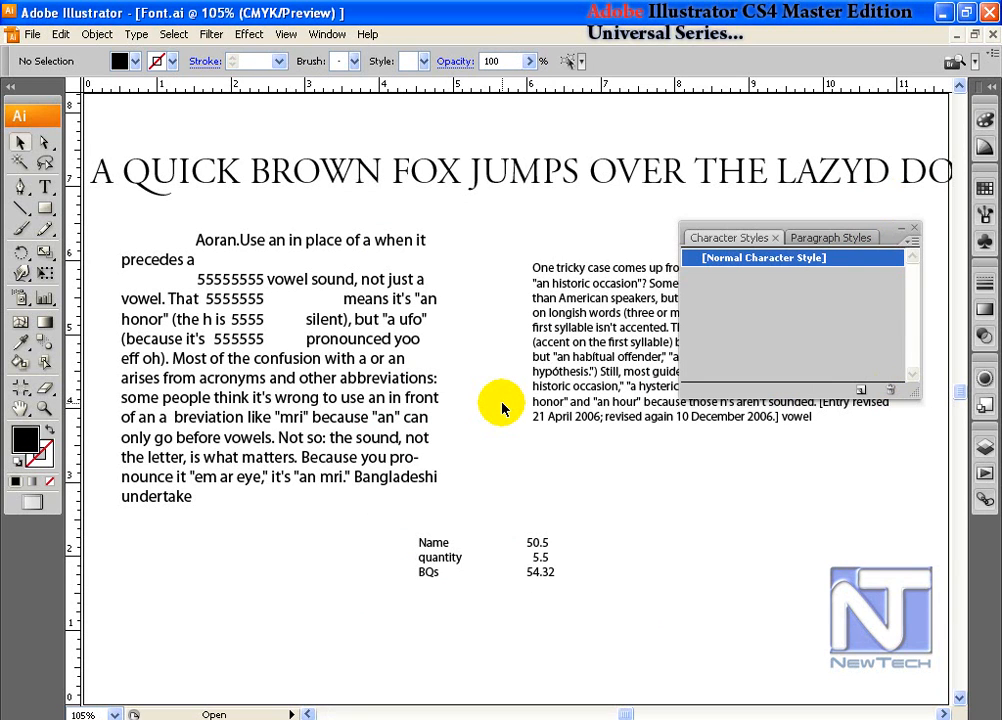
Create a new character style and name it Newtech in its style options
{"action": "left_click", "coordinate": [860, 390]}
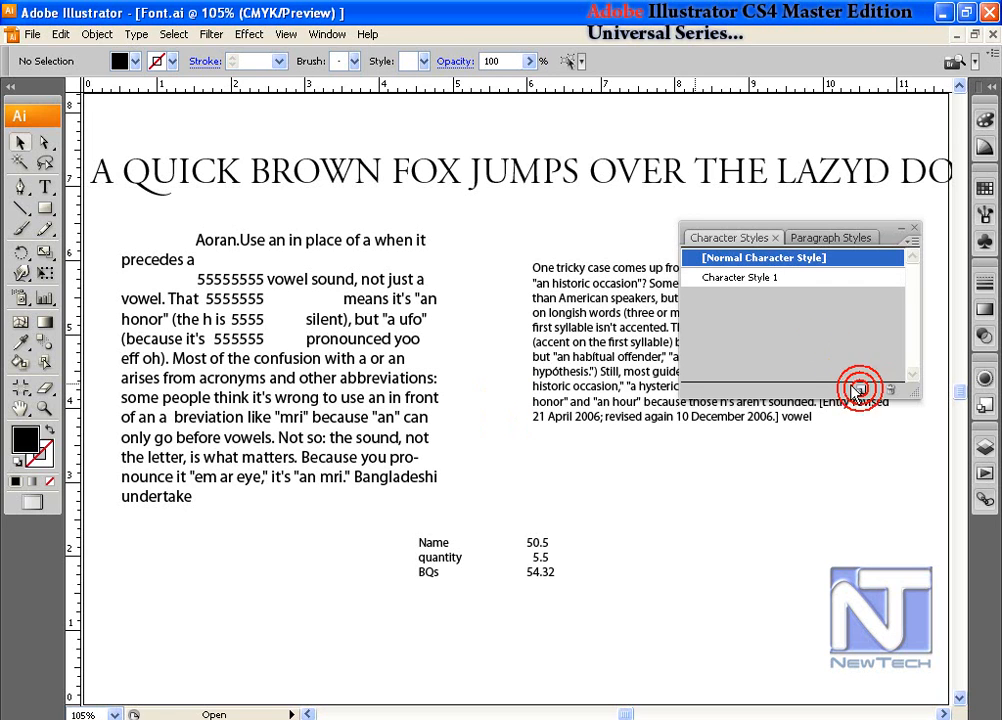
{"action": "left_click", "coordinate": [773, 280]}
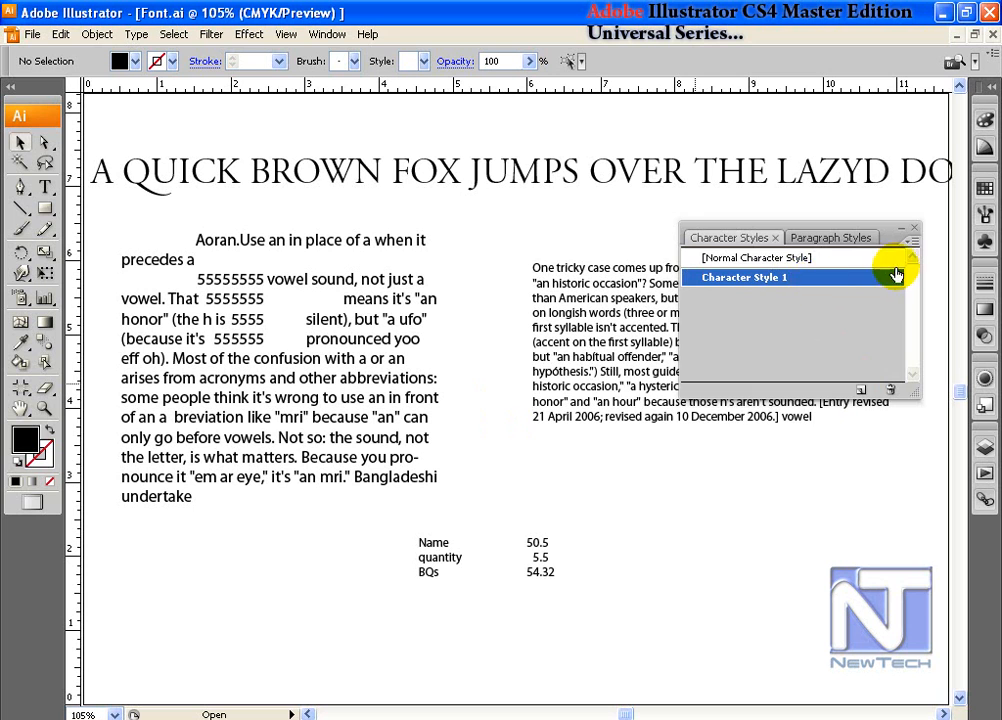
{"action": "left_click", "coordinate": [911, 242]}
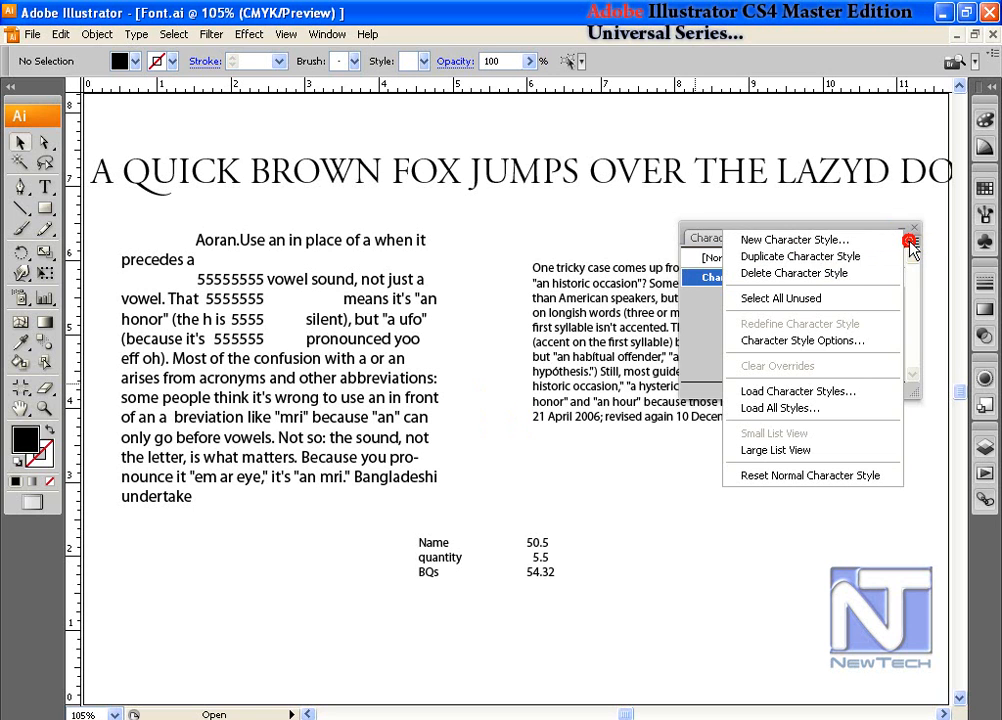
{"action": "left_click", "coordinate": [795, 342]}
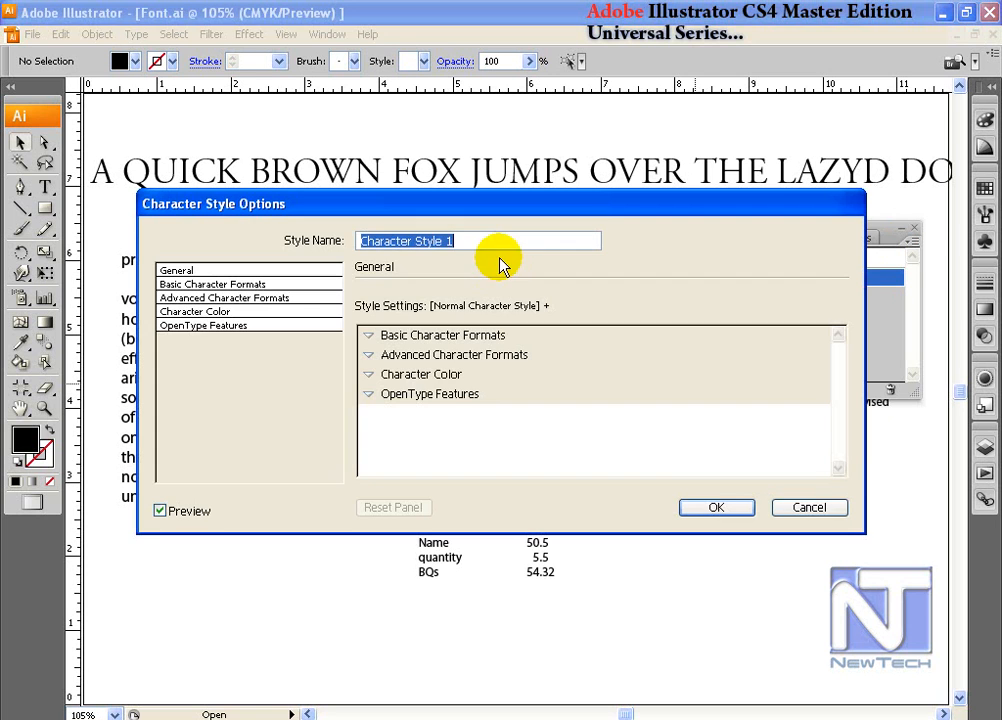
{"action": "left_click_drag", "start_coordinate": [446, 207], "coordinate": [477, 167]}
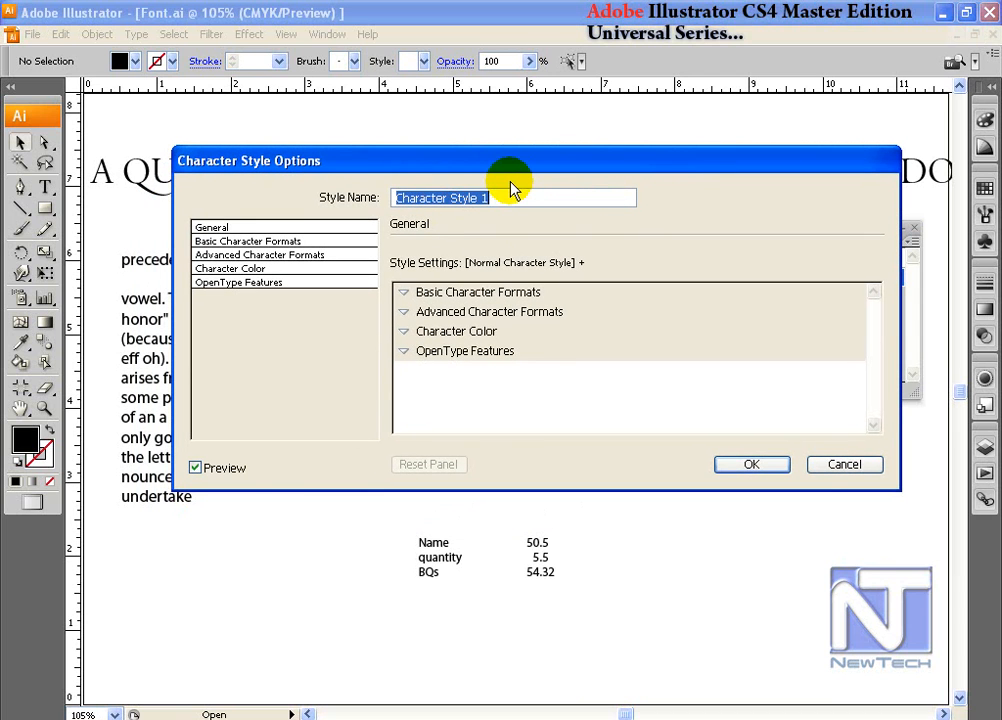
{"action": "key", "text": "BackSpace"}
{"action": "type", "text": "Newtech"}
{"action": "left_click", "coordinate": [281, 228]}
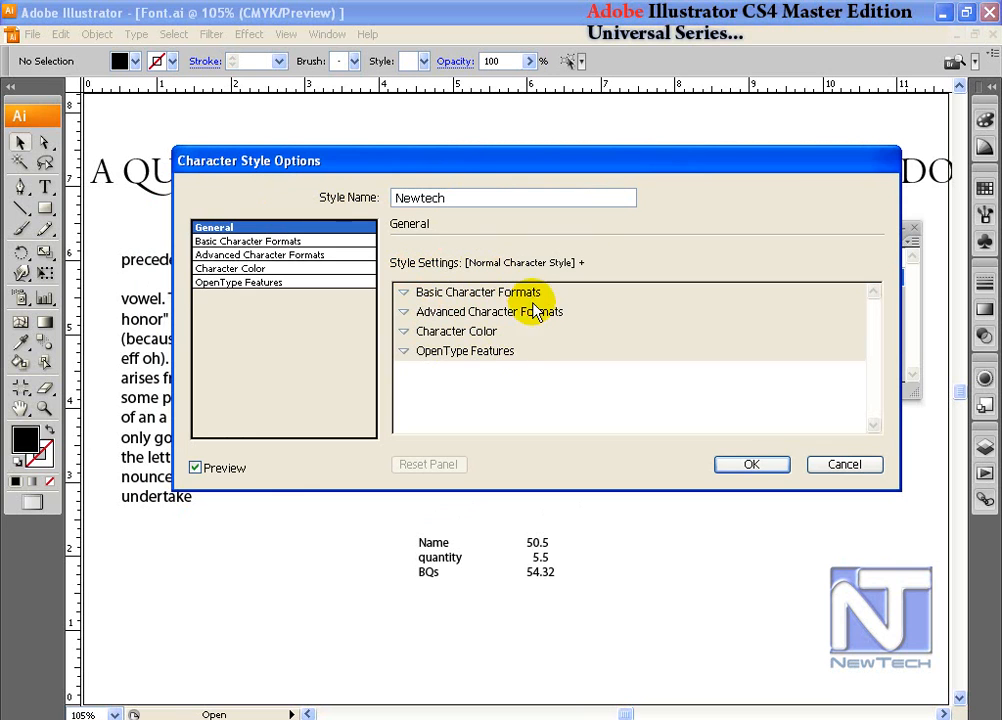
{"action": "left_click", "coordinate": [404, 292]}
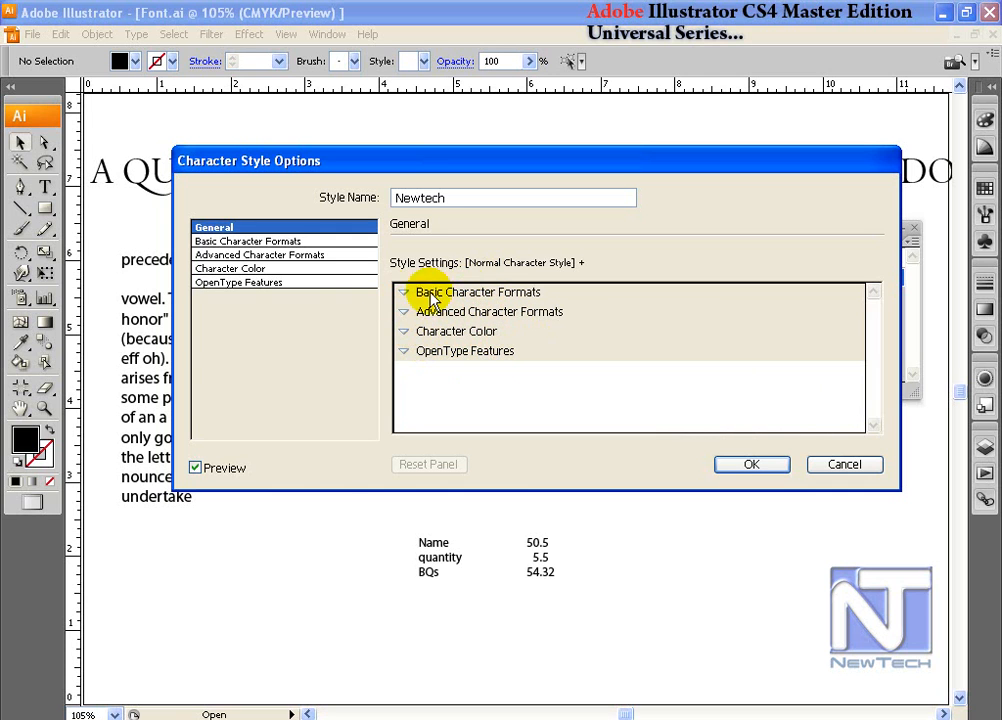
Set the Newtech style's font family to Calibri with the Regular font style in the basic character formats
{"action": "left_click", "coordinate": [241, 243]}
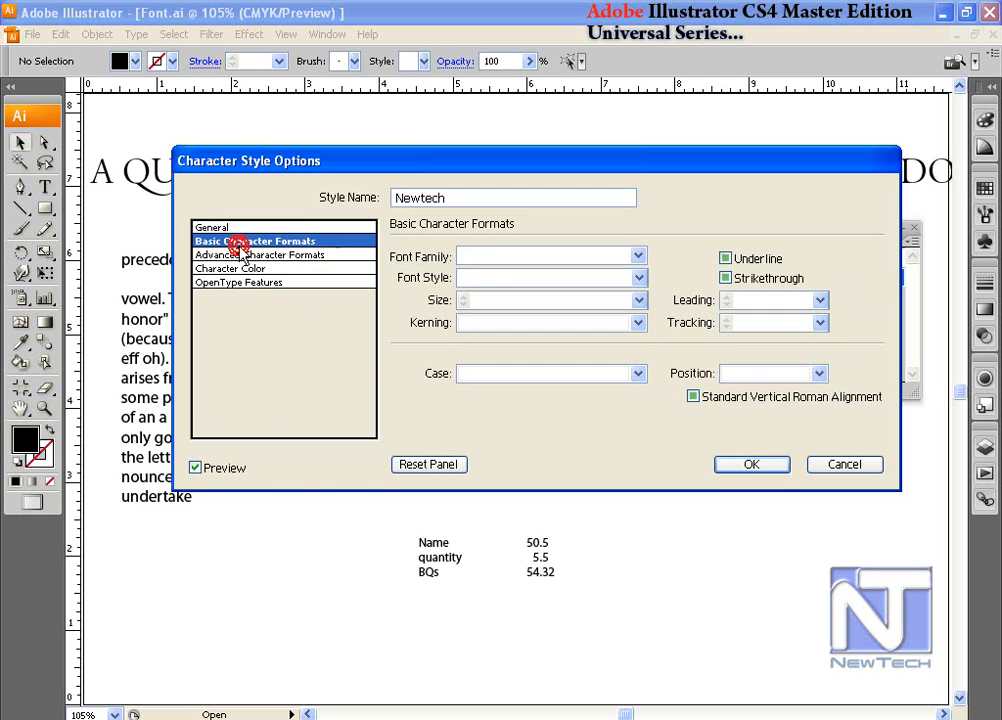
{"action": "left_click", "coordinate": [638, 257]}
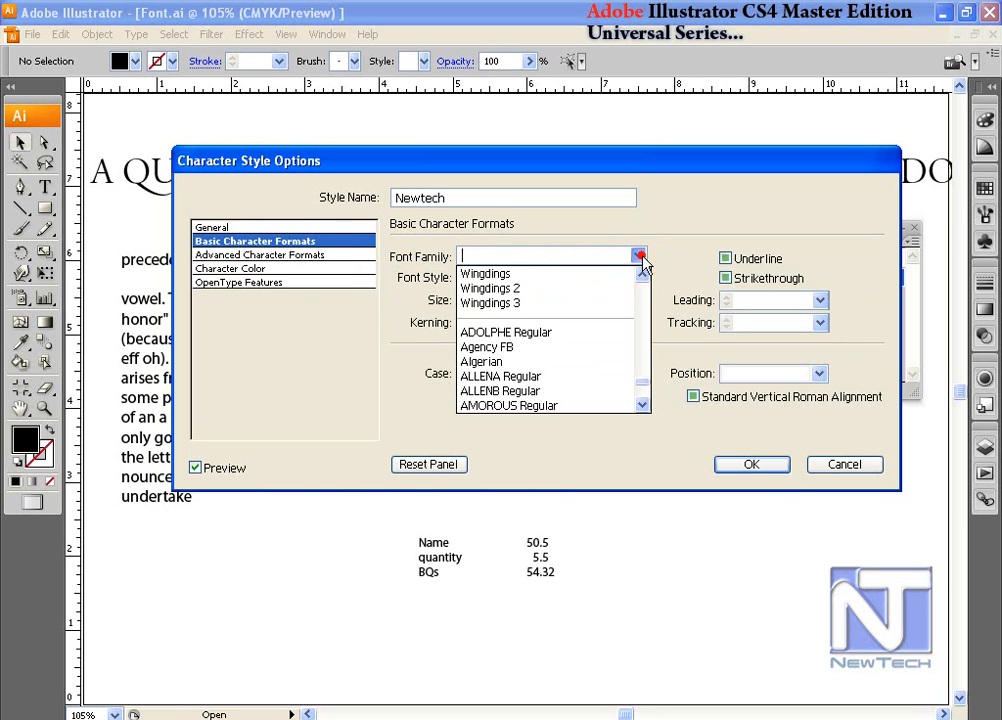
{"action": "left_click_drag", "start_coordinate": [649, 291], "coordinate": [629, 273]}
{"action": "left_click", "coordinate": [585, 257]}
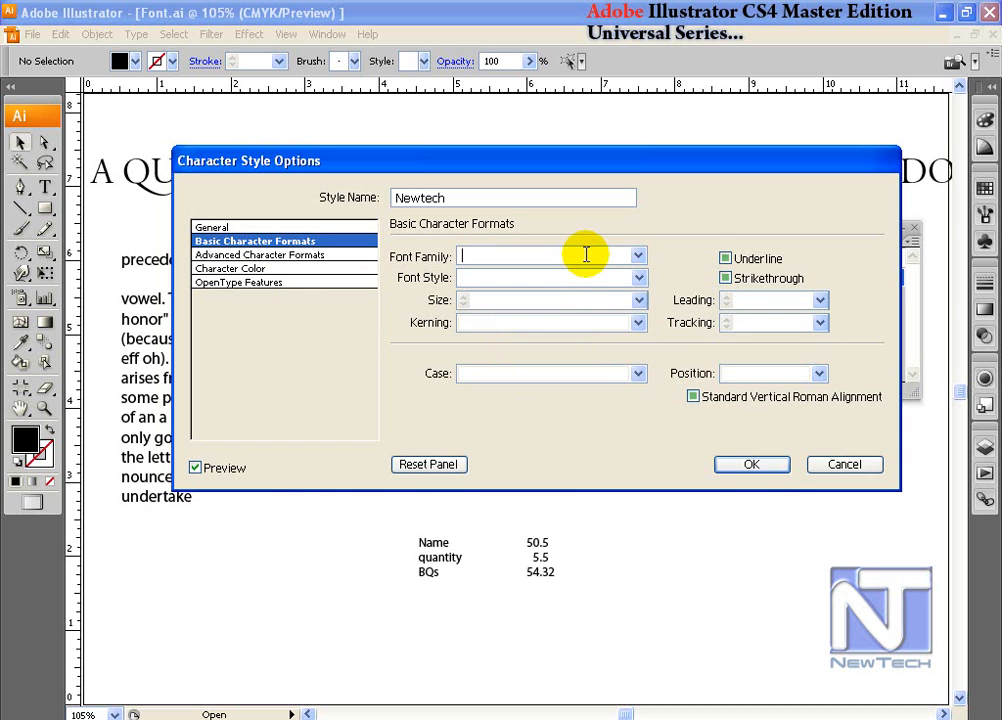
{"action": "type", "text": "Calibri"}
{"action": "left_click", "coordinate": [638, 280]}
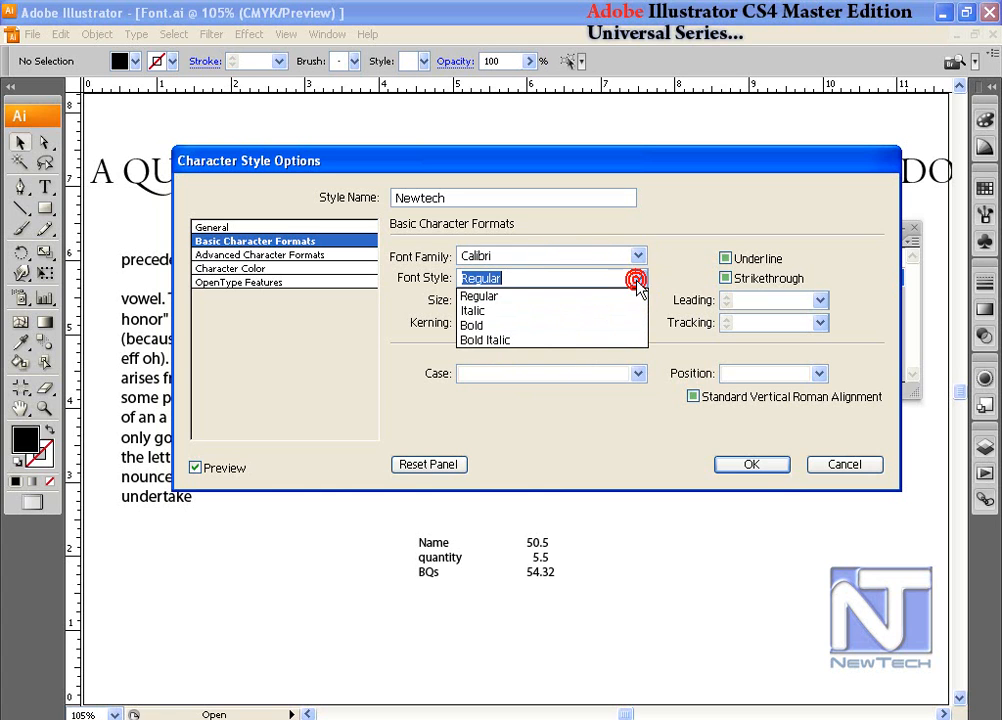
{"action": "left_click", "coordinate": [522, 298]}
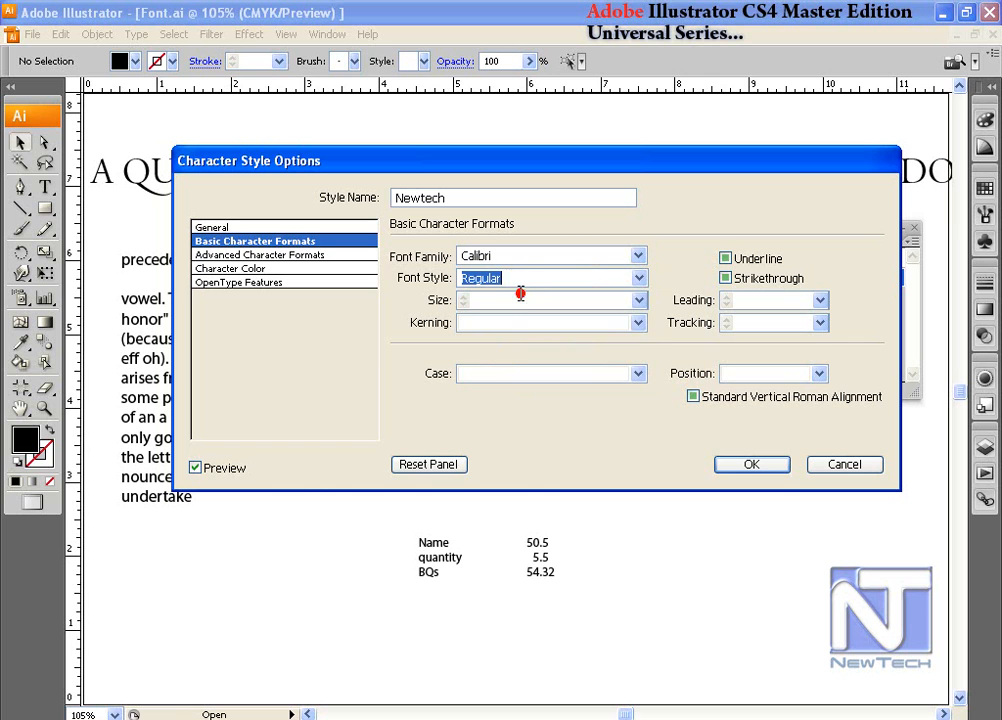
Set the Newtech style's font size to 14 pt and its kerning to Auto
{"action": "left_click", "coordinate": [638, 300]}
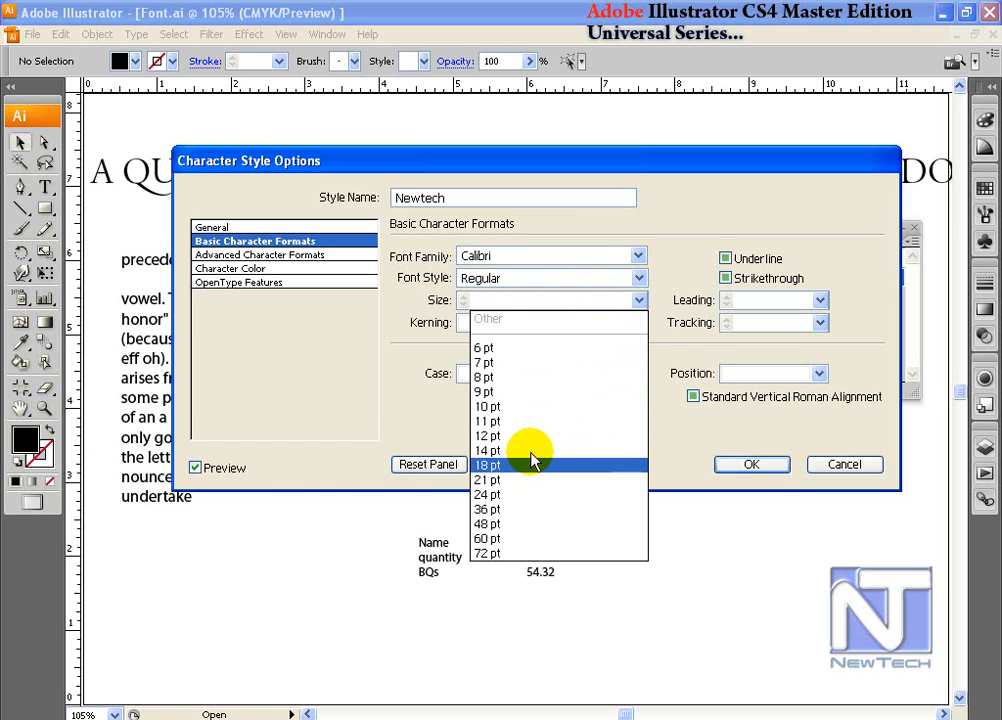
{"action": "left_click", "coordinate": [537, 451]}
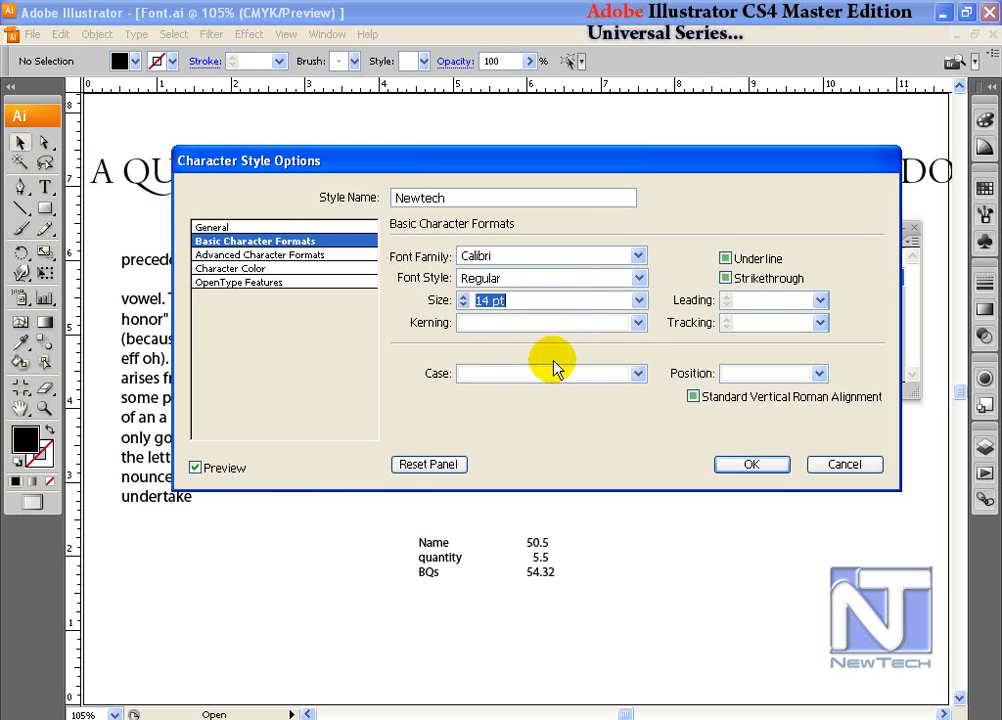
{"action": "left_click", "coordinate": [639, 323]}
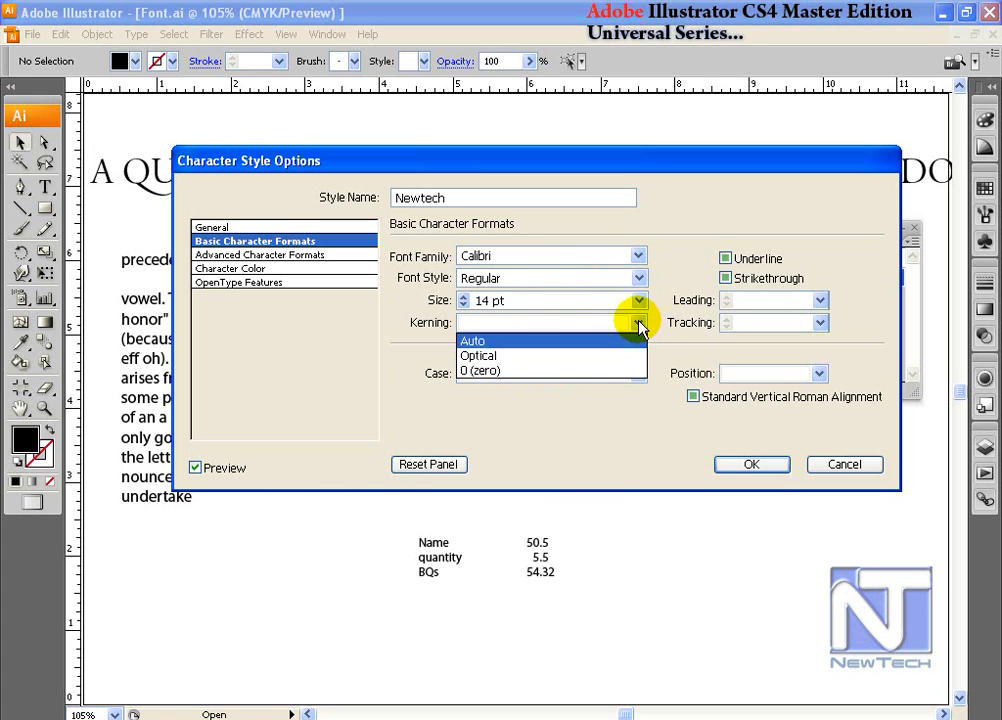
{"action": "left_click", "coordinate": [627, 343]}
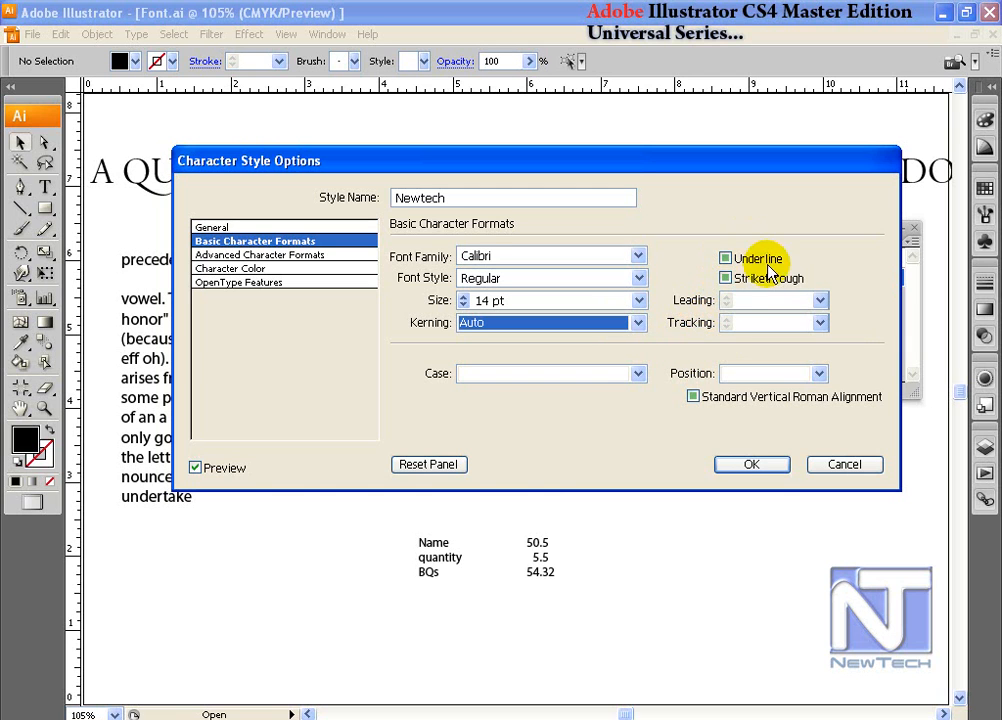
Examine the style's strikethrough, tracking, case and position options and its advanced scale, baseline shift and character rotation choices
{"action": "left_click", "coordinate": [726, 278]}
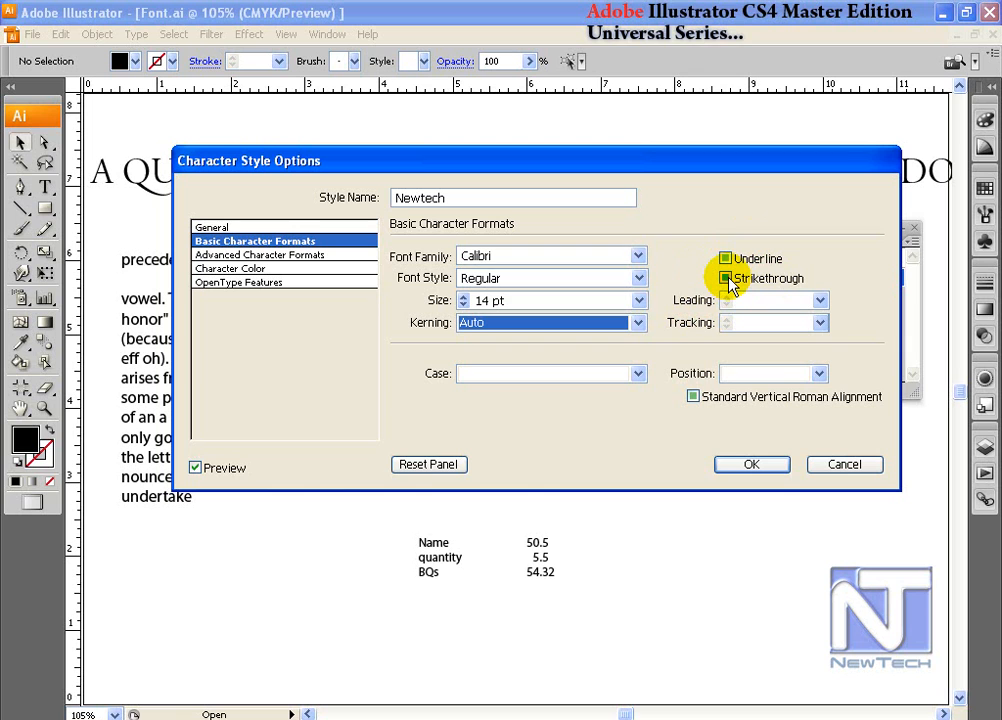
{"action": "left_click", "coordinate": [818, 324]}
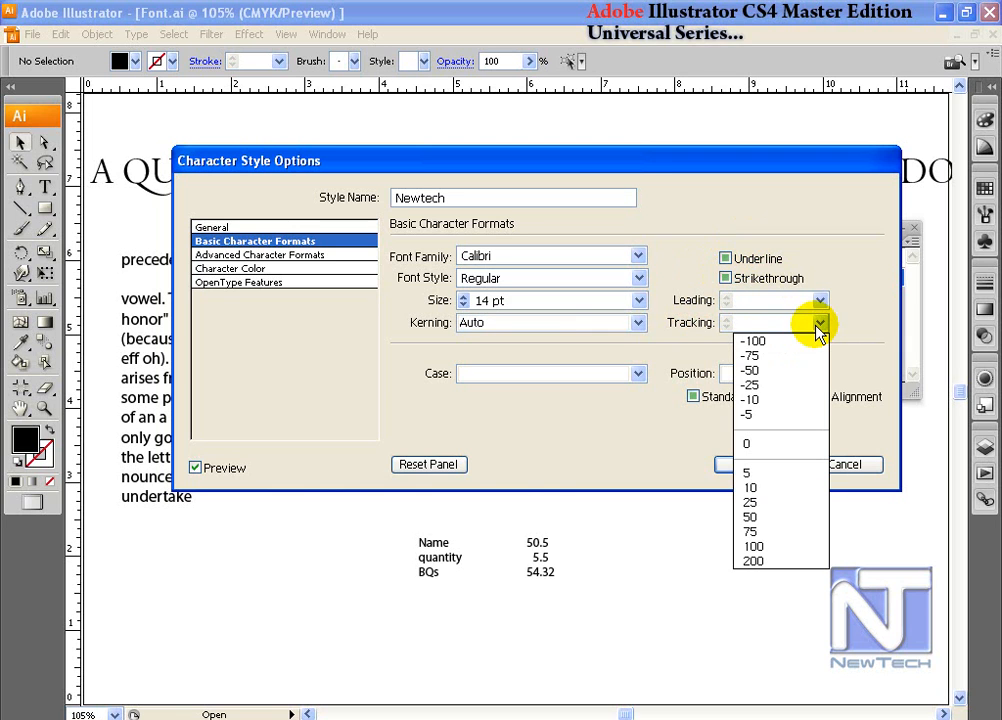
{"action": "left_click", "coordinate": [637, 373]}
{"action": "left_click", "coordinate": [752, 376]}
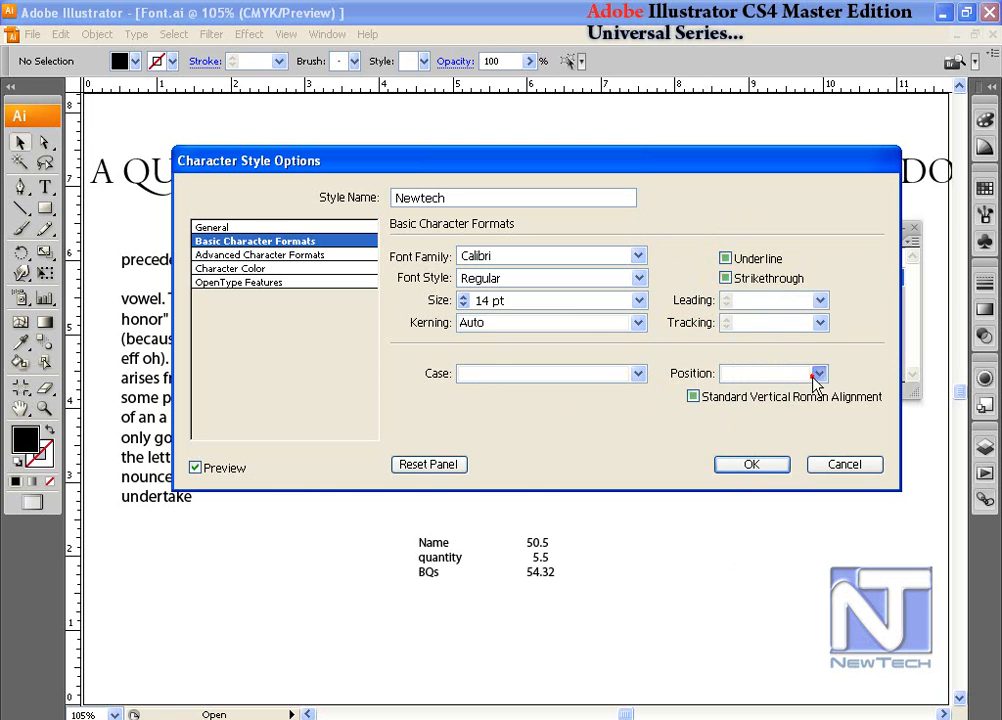
{"action": "left_click", "coordinate": [816, 375]}
{"action": "left_click", "coordinate": [862, 356]}
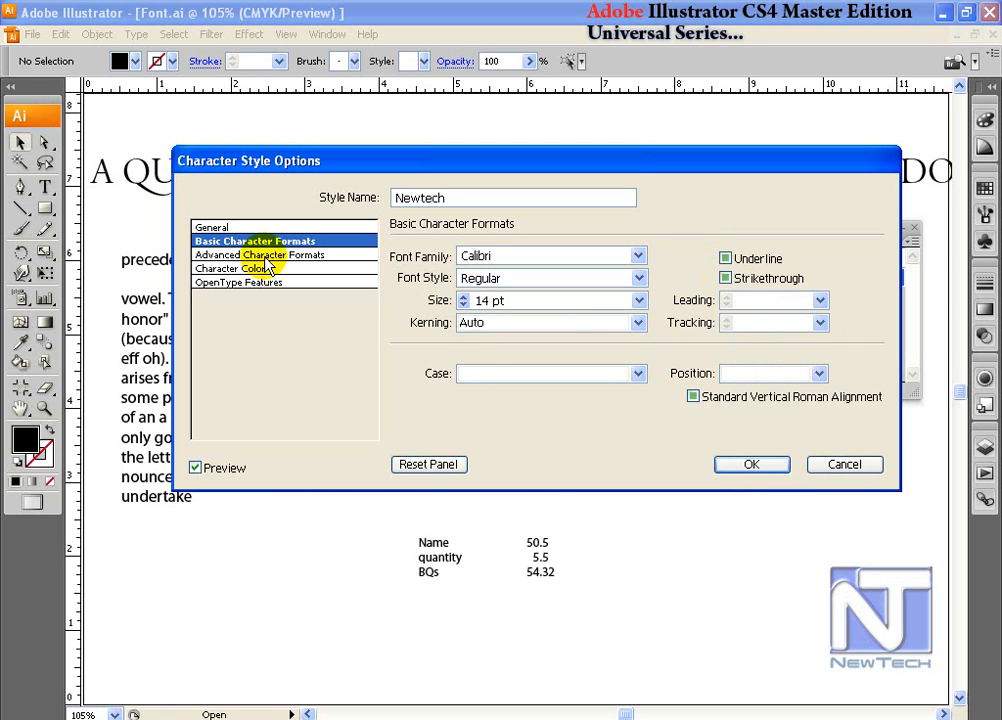
{"action": "left_click", "coordinate": [262, 256]}
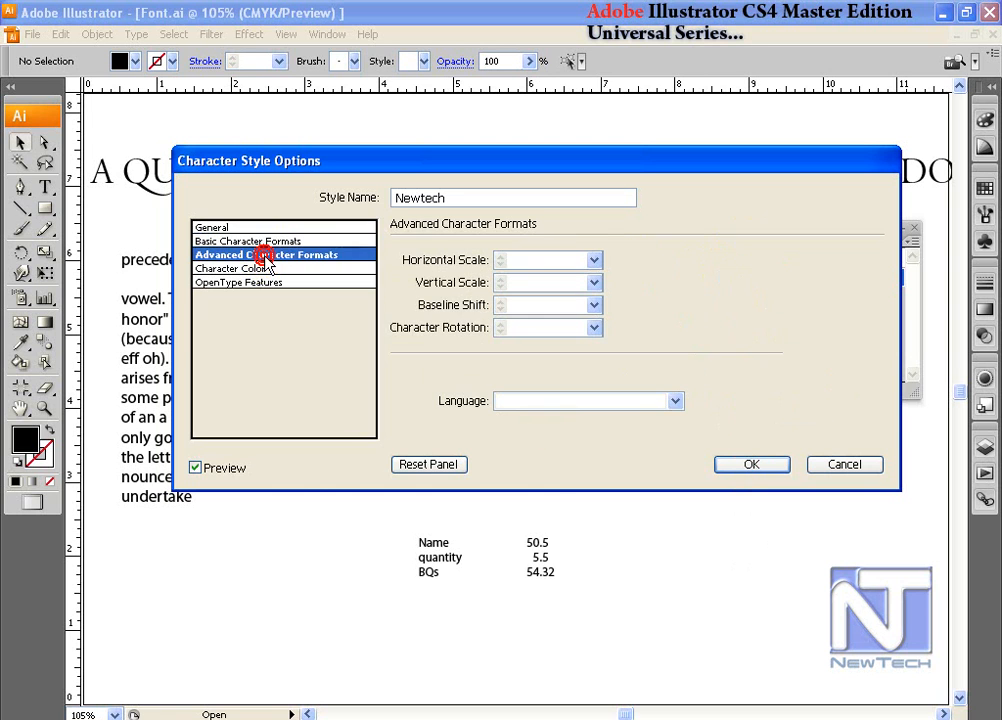
{"action": "left_click", "coordinate": [593, 260]}
{"action": "left_click", "coordinate": [595, 283]}
{"action": "left_click", "coordinate": [636, 298]}
{"action": "left_click", "coordinate": [595, 305]}
{"action": "left_click", "coordinate": [631, 304]}
{"action": "left_click", "coordinate": [595, 328]}
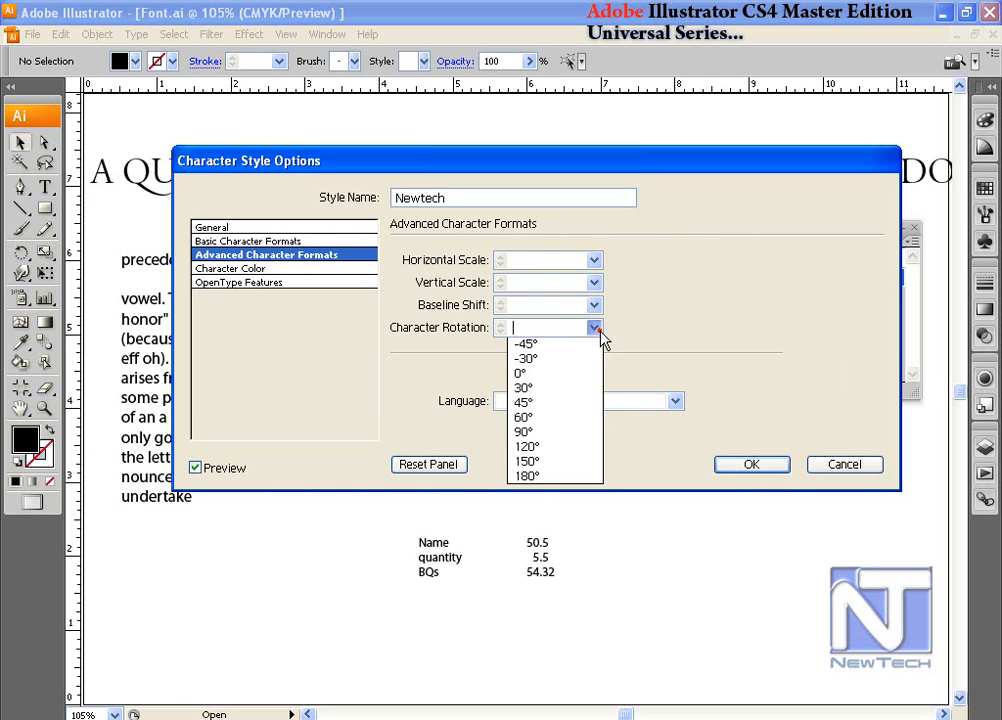
{"action": "left_click", "coordinate": [603, 163]}
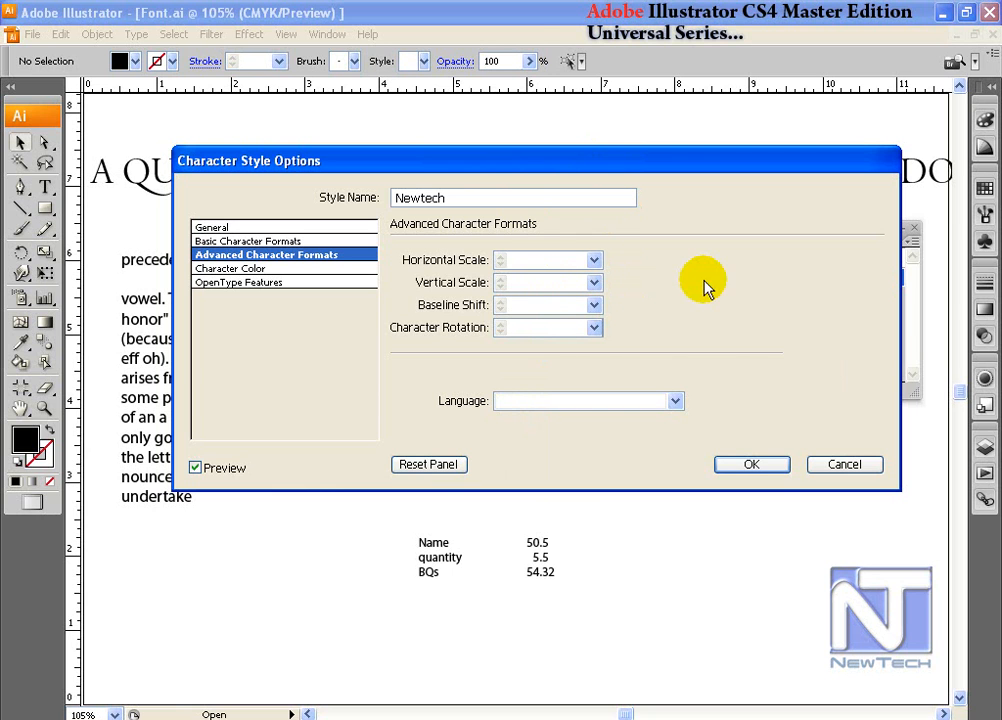
Set the Newtech style's language to English: USA and accept the style options
{"action": "left_click", "coordinate": [675, 401]}
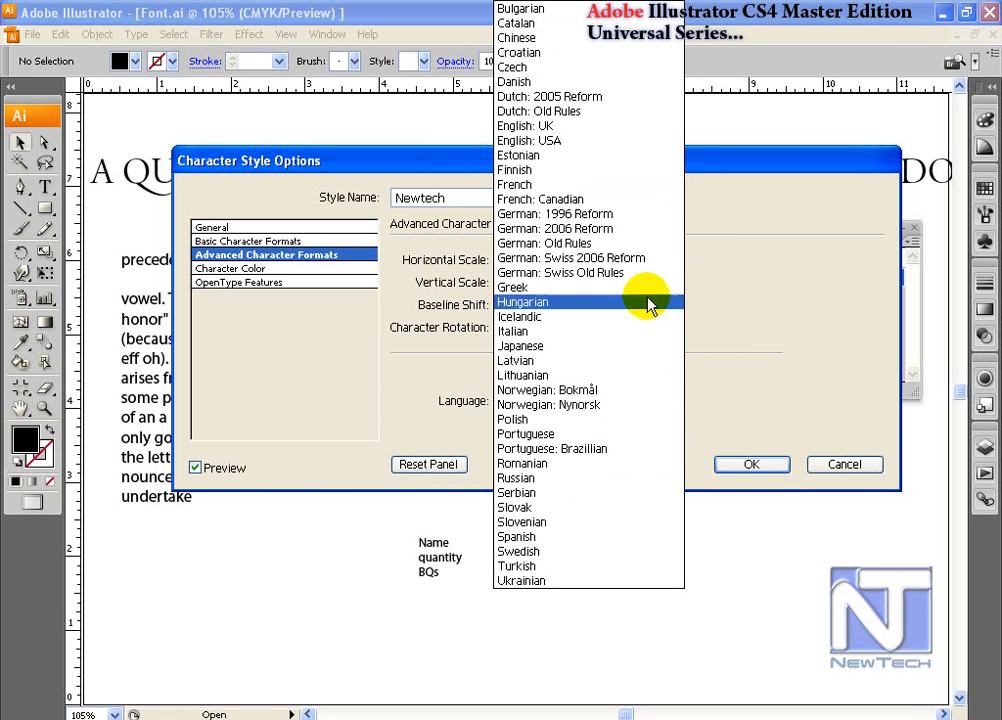
{"action": "left_click", "coordinate": [575, 143]}
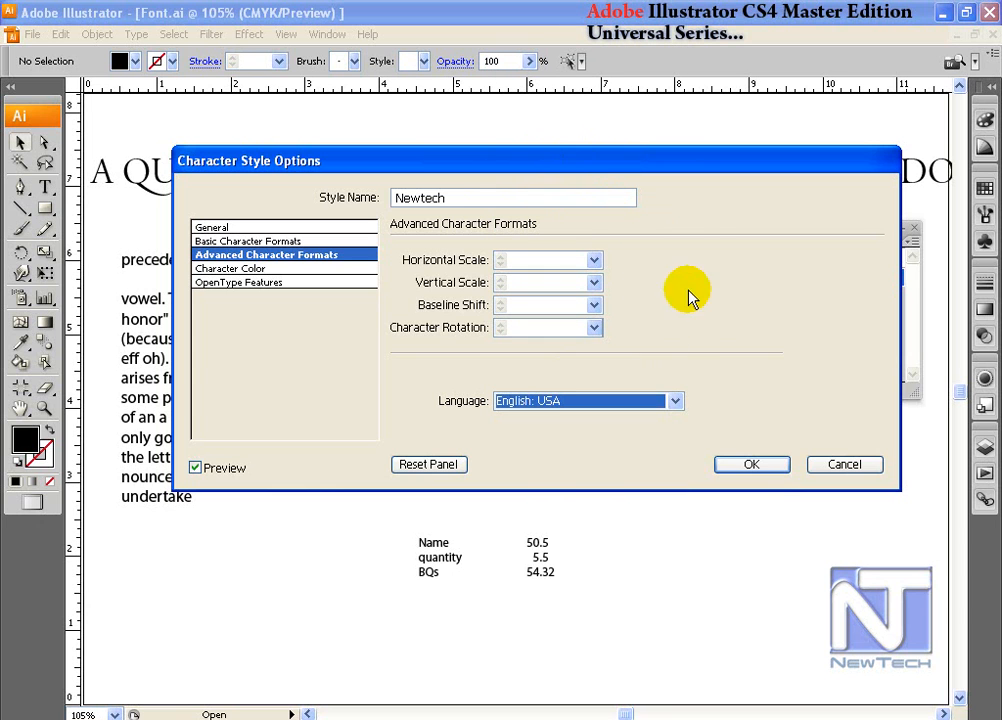
{"action": "left_click", "coordinate": [766, 465]}
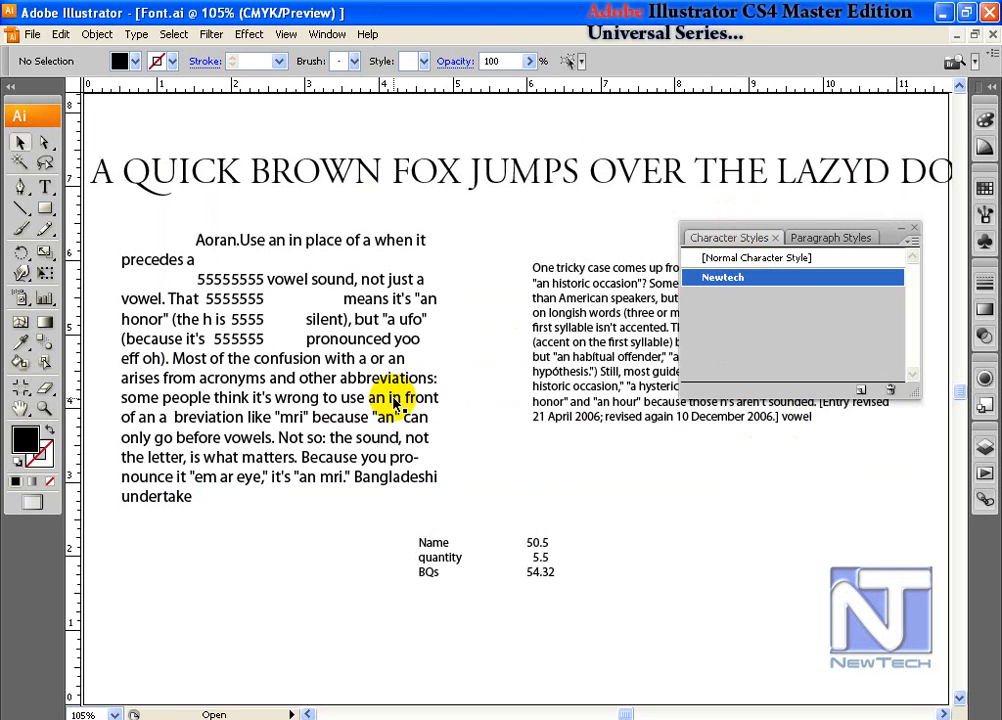
Add the text "A quick brown fox jumps over the lazy dog." in the Newtech style, below the paragraph about "an historic occasion"
{"action": "left_click", "coordinate": [45, 188]}
{"action": "left_click", "coordinate": [663, 512]}
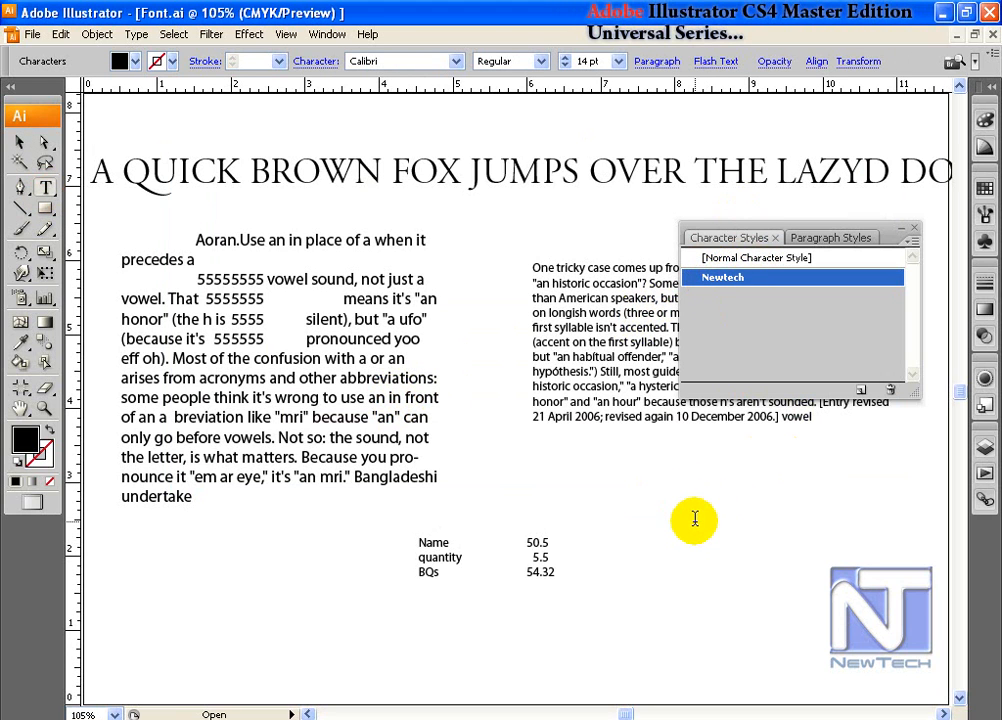
{"action": "type", "text": "A quick brown fox jumps over the lazy dog."}
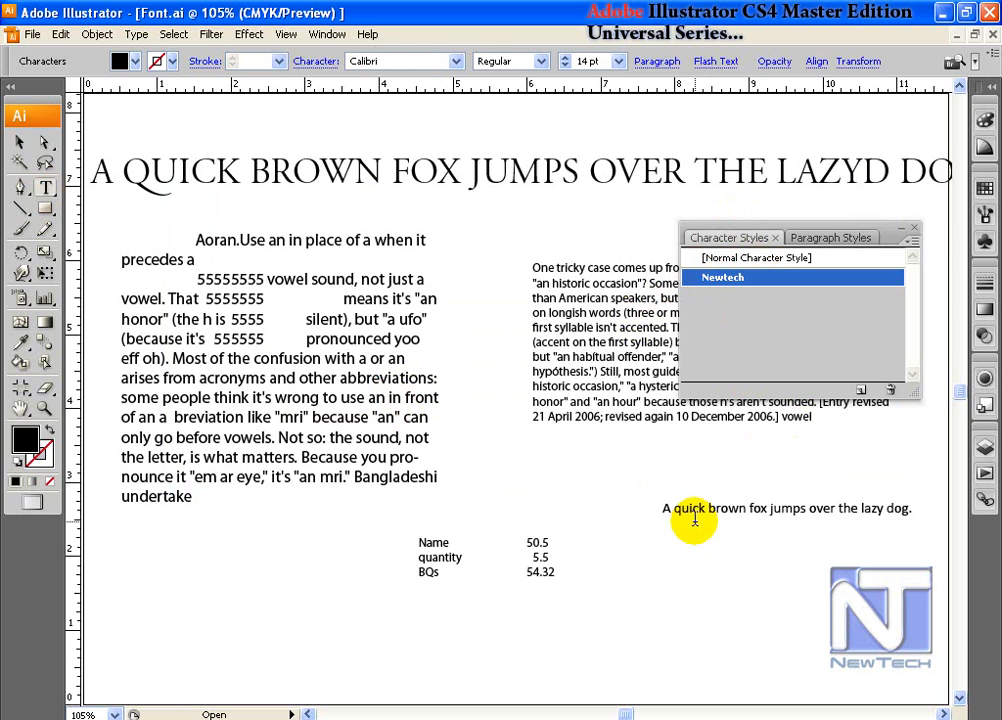
Enlarge the newly added sentence to 24 pt and clear the override on its Newtech character style
{"action": "left_click_drag", "start_coordinate": [658, 508], "coordinate": [937, 505]}
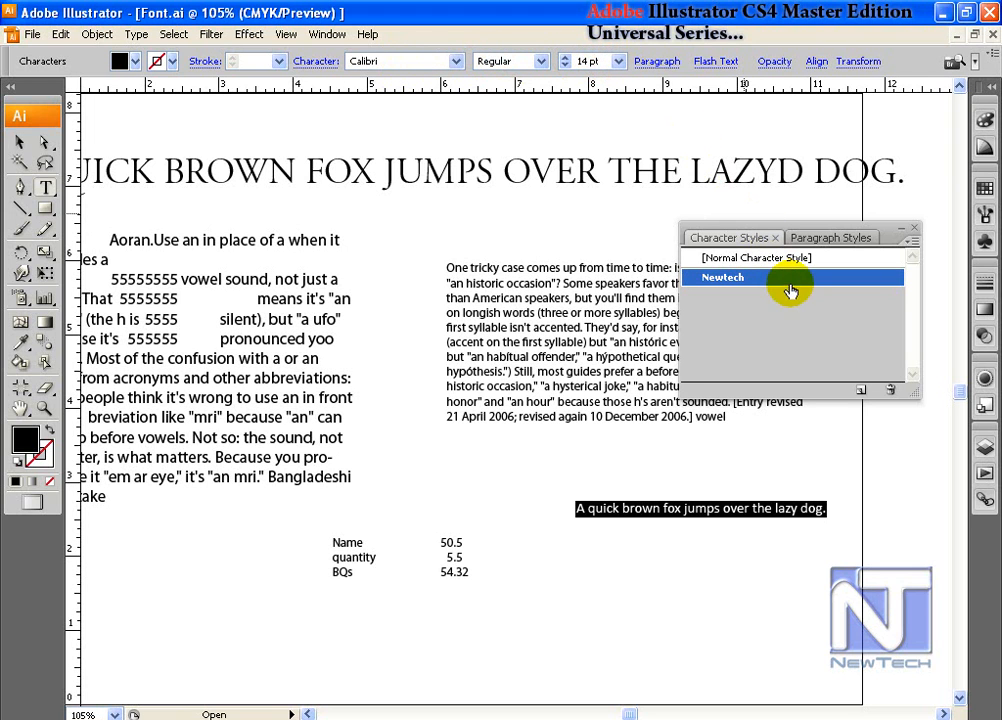
{"action": "left_click", "coordinate": [619, 61]}
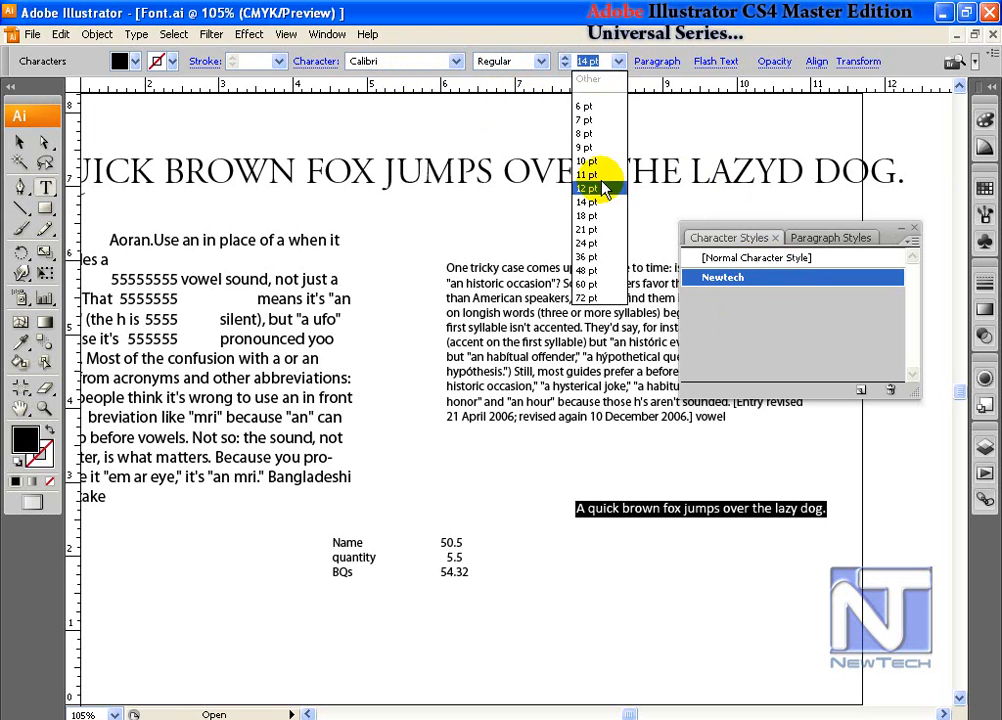
{"action": "left_click", "coordinate": [595, 364]}
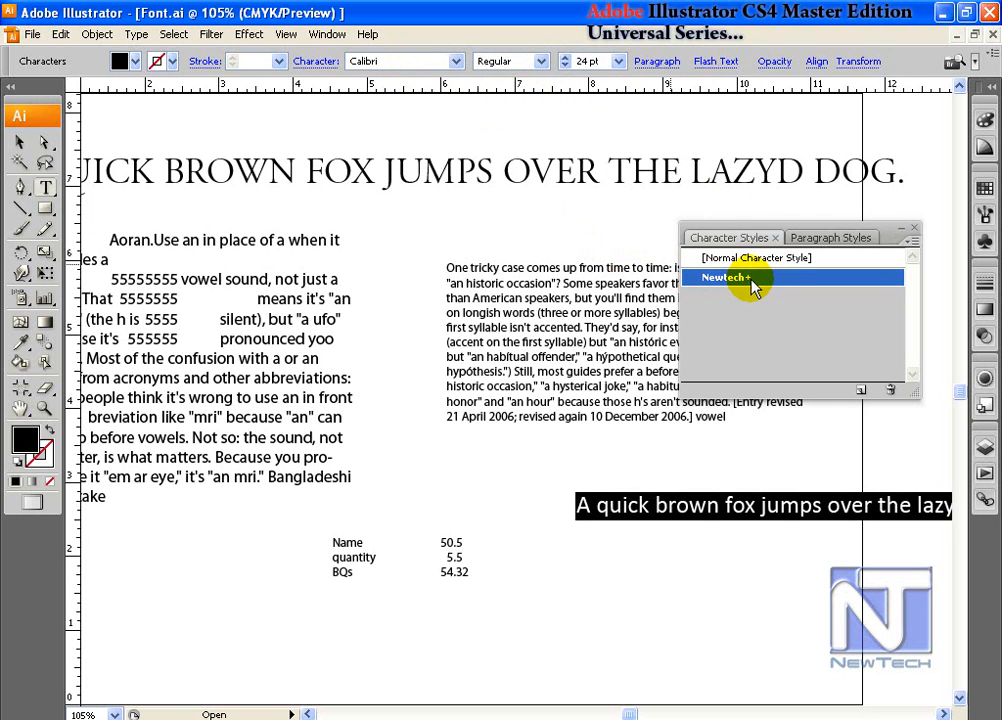
{"action": "left_click", "coordinate": [913, 245]}
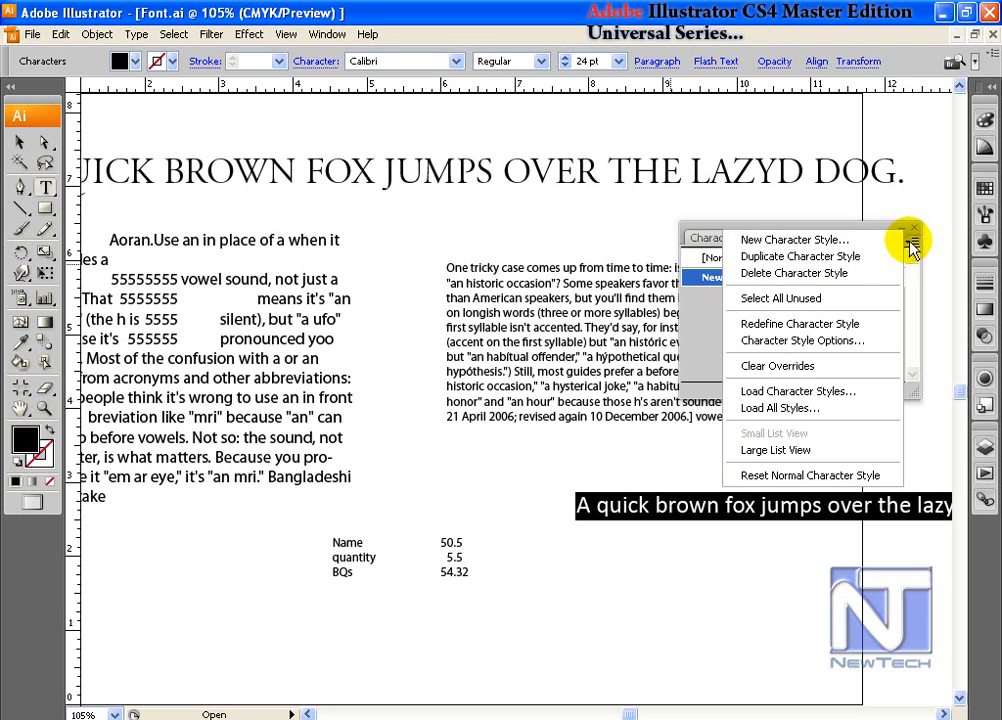
{"action": "left_click", "coordinate": [797, 367]}
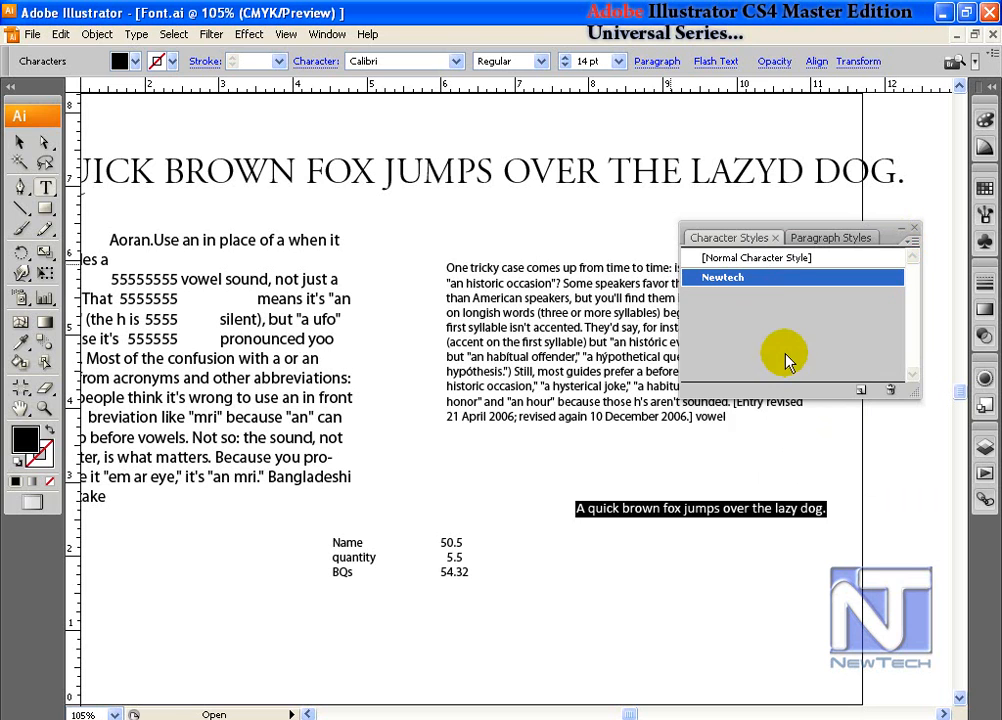
Set the selected sentence to 24 pt again and reapply the Newtech character style to it
{"action": "left_click", "coordinate": [630, 101]}
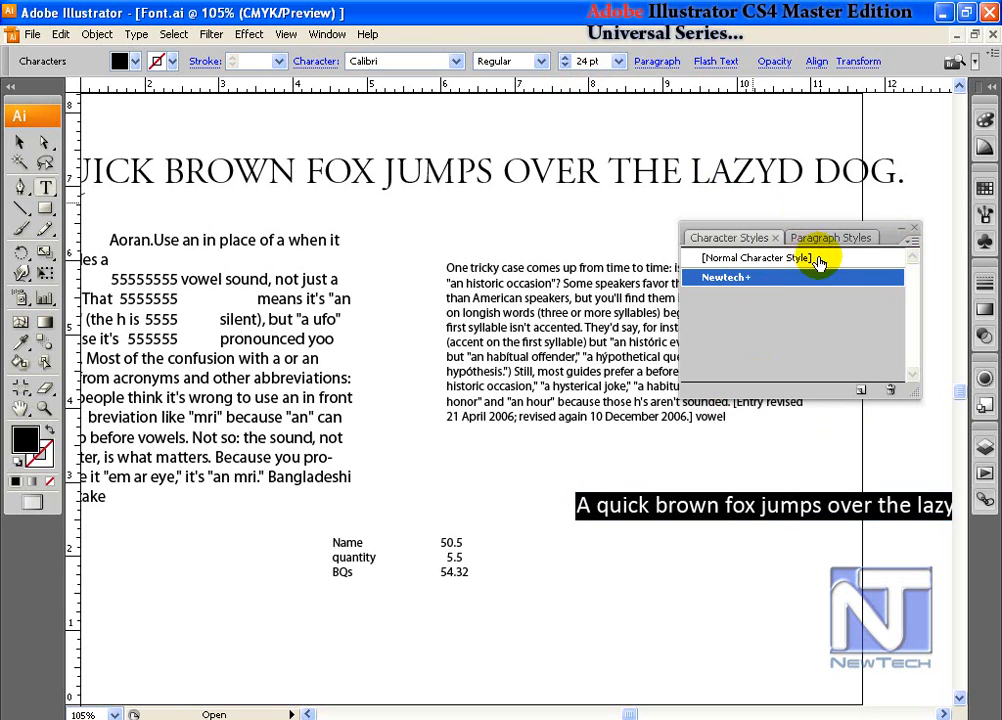
{"action": "left_click", "coordinate": [804, 278]}
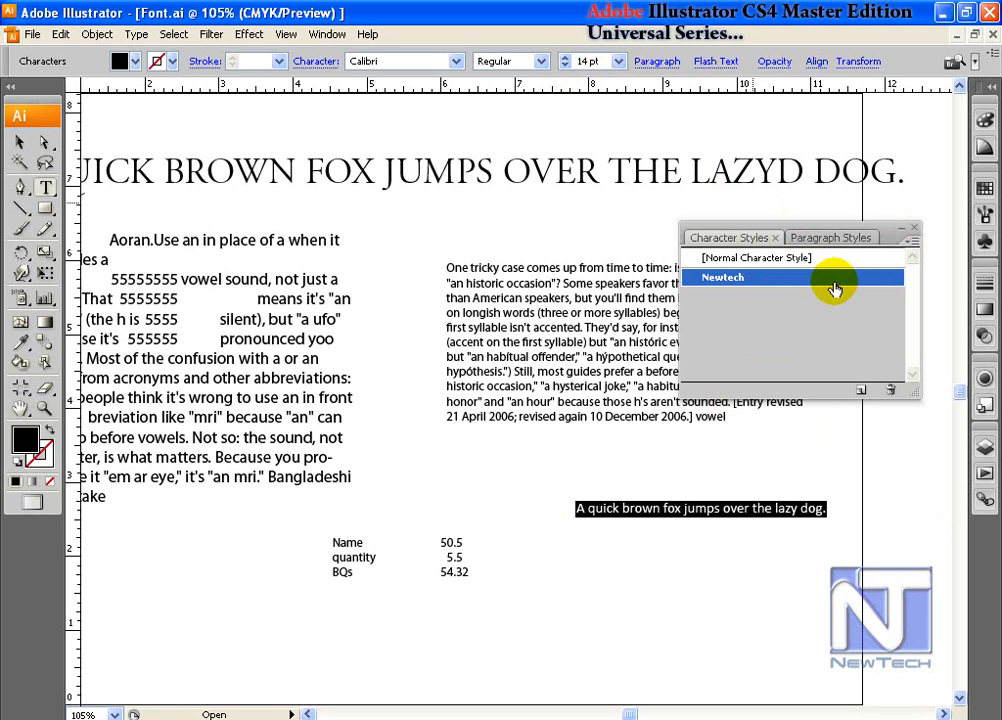
{"action": "left_click", "coordinate": [911, 242]}
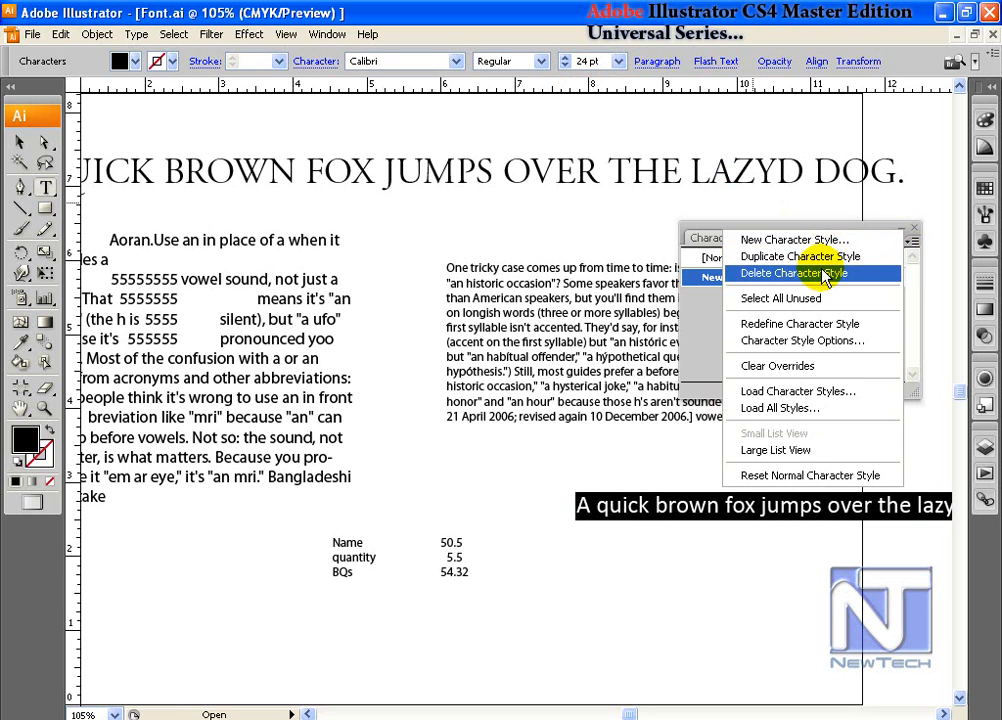
{"action": "left_click", "coordinate": [810, 342]}
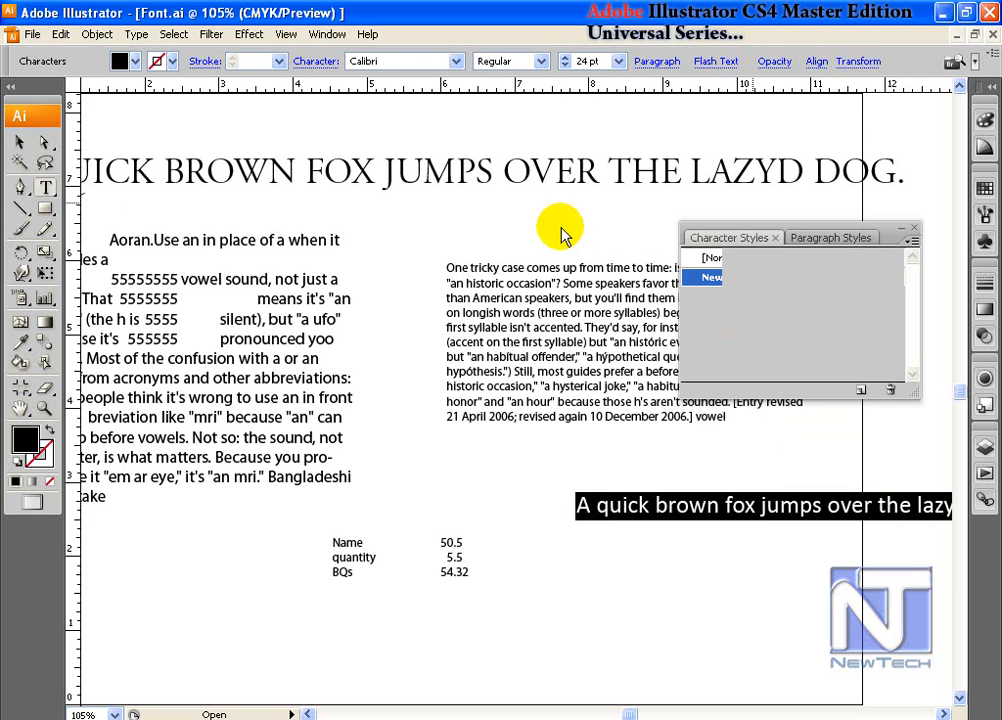
{"action": "left_click", "coordinate": [810, 507]}
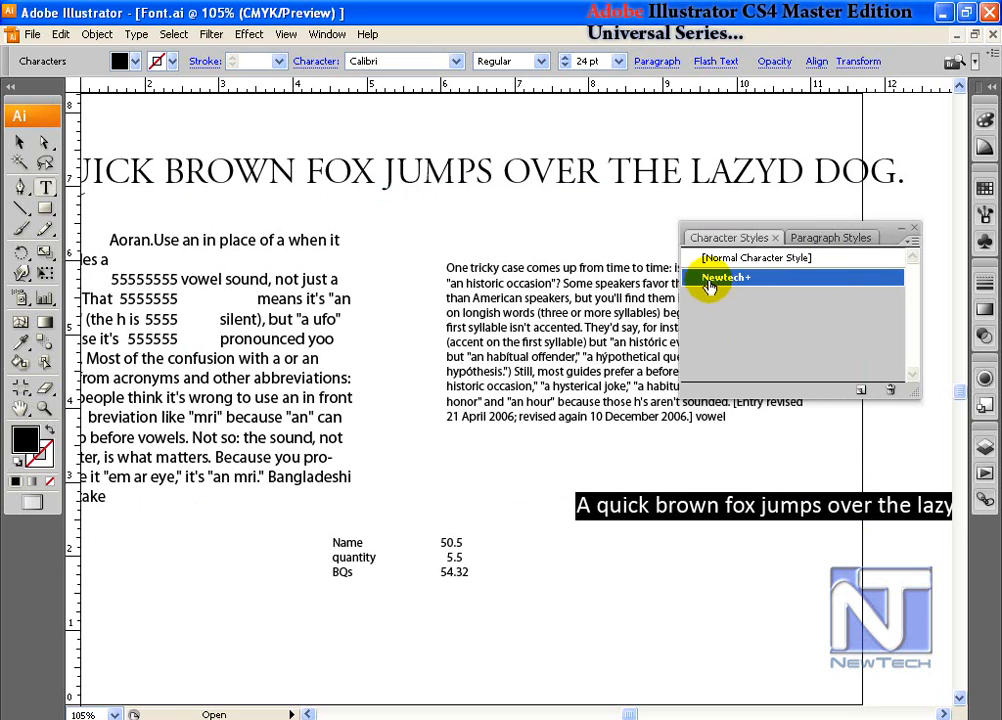
Delete the Newtech character style and clear the overrides left on the sample sentence so it uses the Normal Character Style
{"action": "left_click_drag", "start_coordinate": [745, 277], "coordinate": [891, 390]}
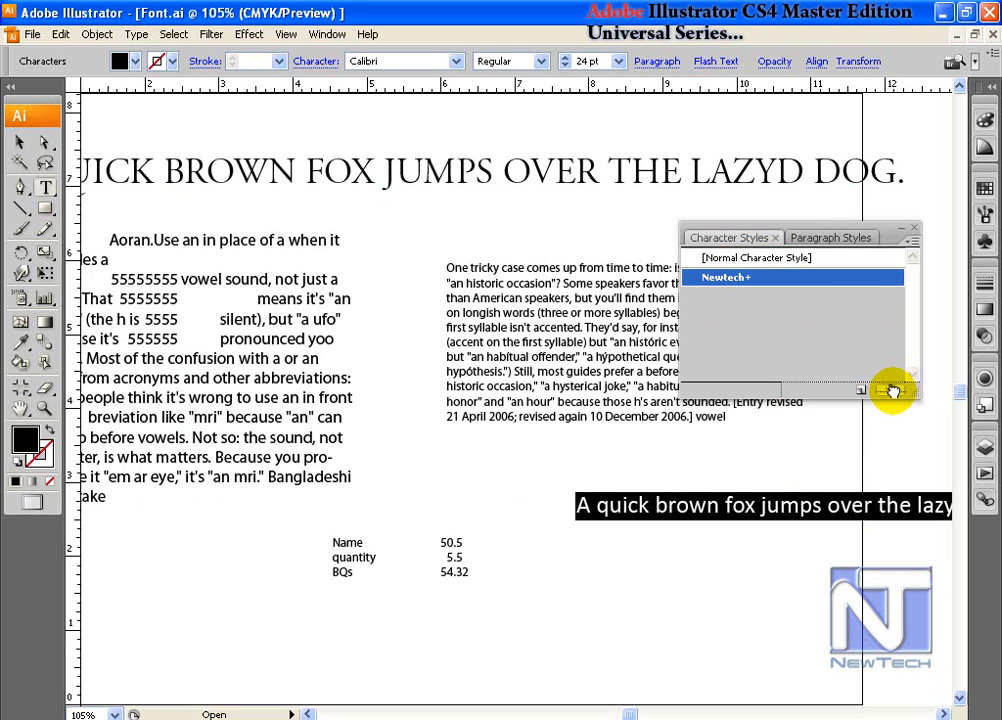
{"action": "left_click", "coordinate": [893, 391]}
{"action": "left_click", "coordinate": [465, 408]}
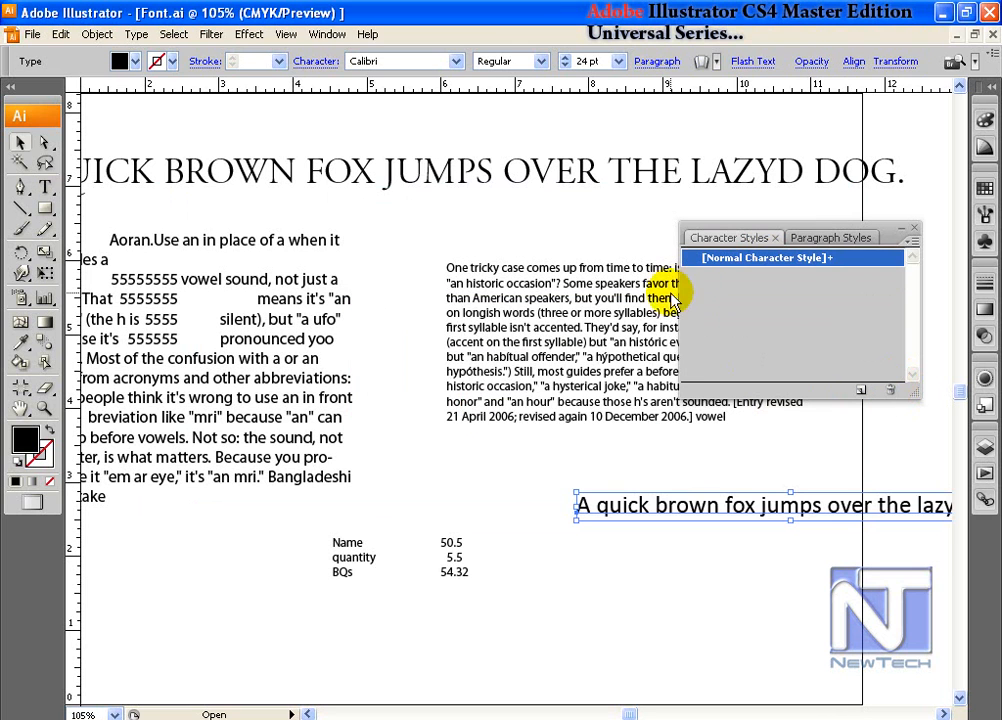
{"action": "left_click", "coordinate": [834, 262], "text": "alt"}
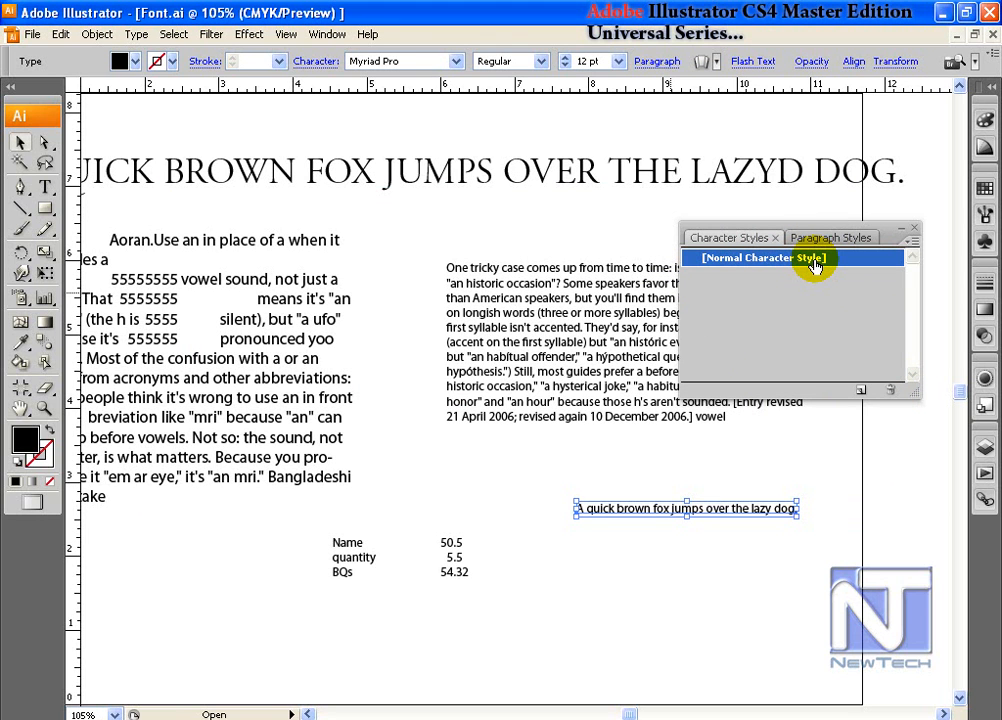
Create a new character style and apply it to the paragraph about "an historic occasion"
{"action": "left_click", "coordinate": [636, 329]}
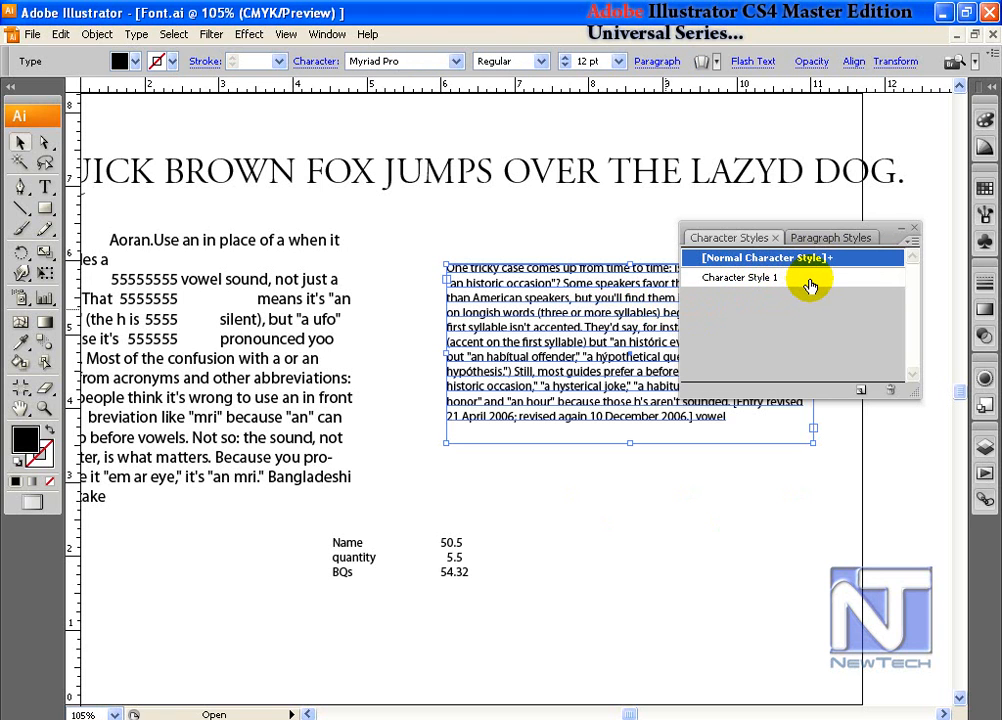
{"action": "key", "text": "ctrl+shift+a"}
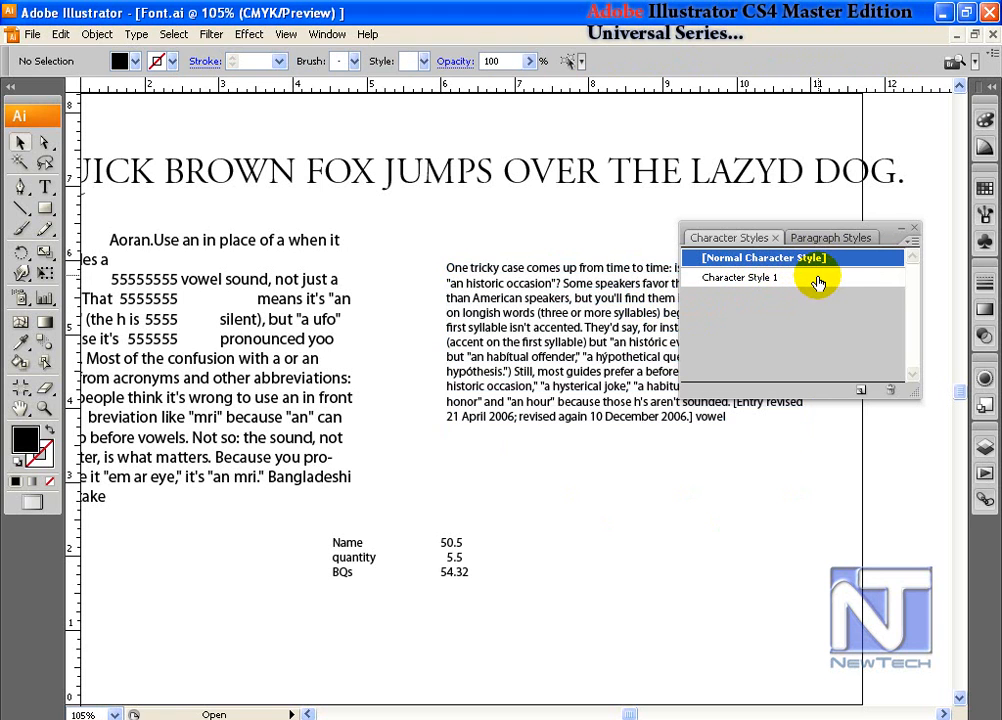
{"action": "left_click", "coordinate": [577, 284]}
{"action": "left_click", "coordinate": [785, 278]}
Edit Character Style 1 so its font is Arial Black Regular at 24 pt
{"action": "left_click", "coordinate": [912, 243]}
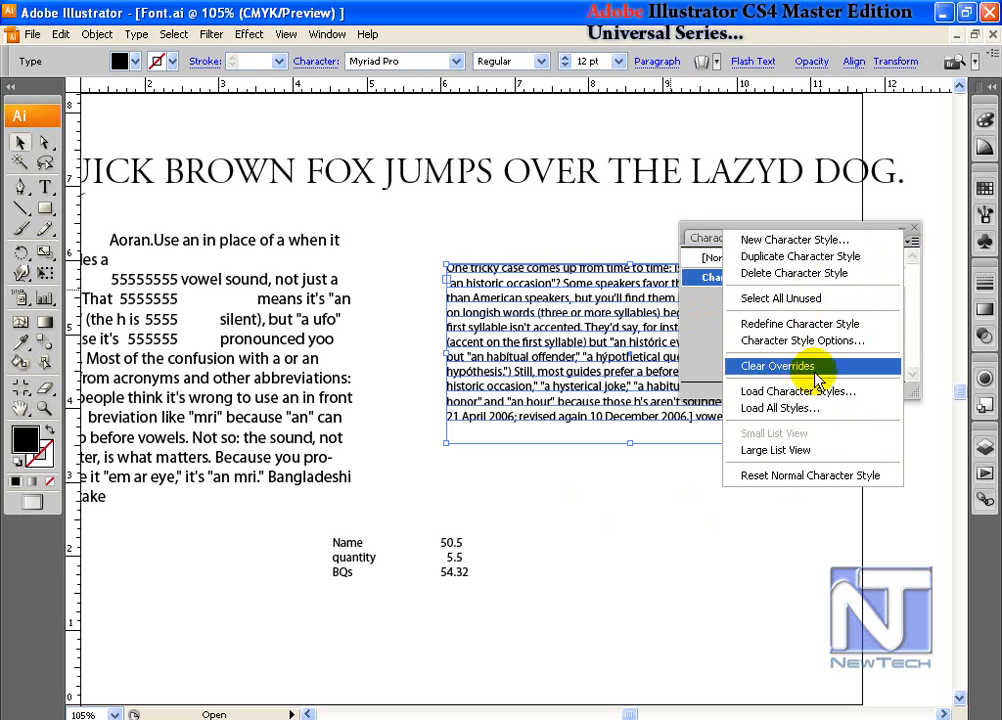
{"action": "left_click", "coordinate": [844, 341]}
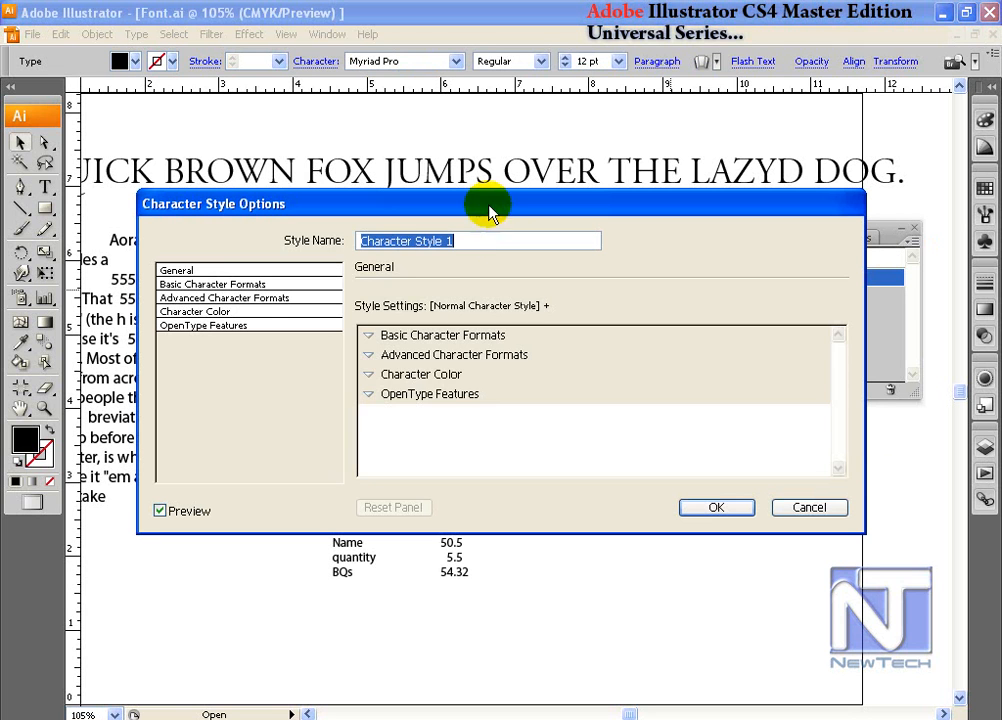
{"action": "left_click", "coordinate": [205, 284]}
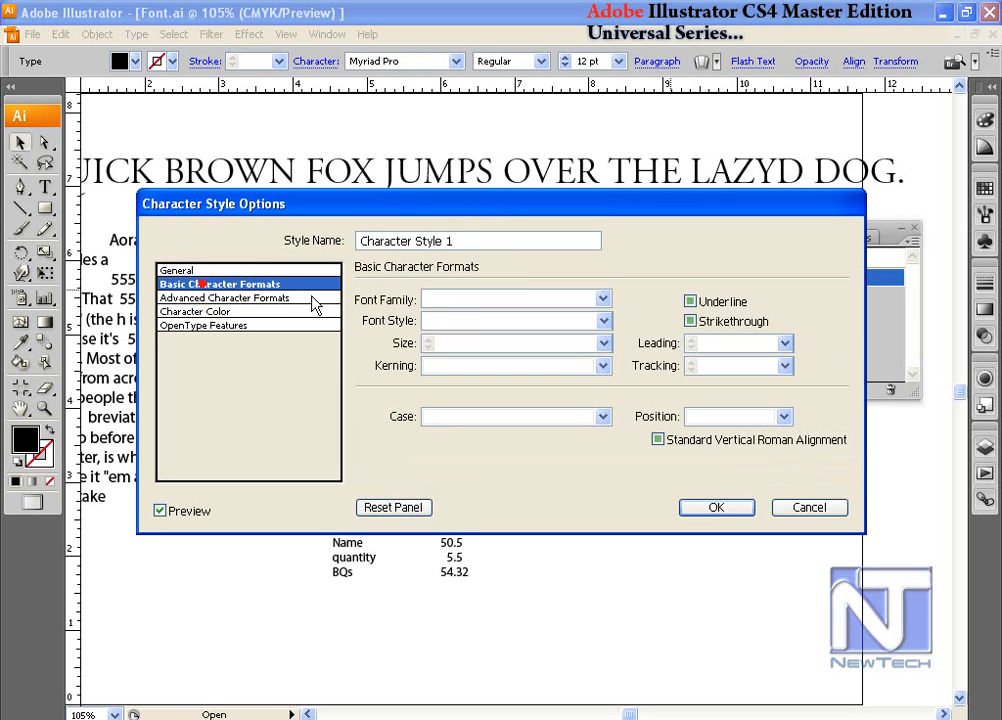
{"action": "left_click", "coordinate": [604, 299]}
{"action": "scroll", "coordinate": [519, 362], "scroll_direction": "down", "scroll_amount": 2}
{"action": "left_click", "coordinate": [517, 360]}
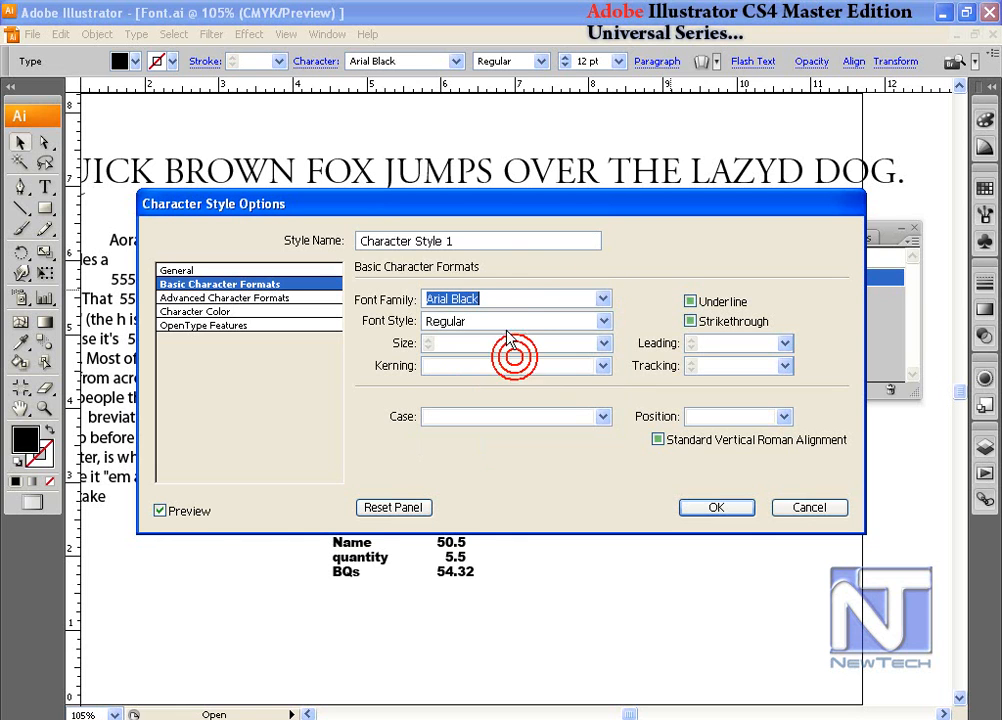
{"action": "left_click", "coordinate": [603, 345]}
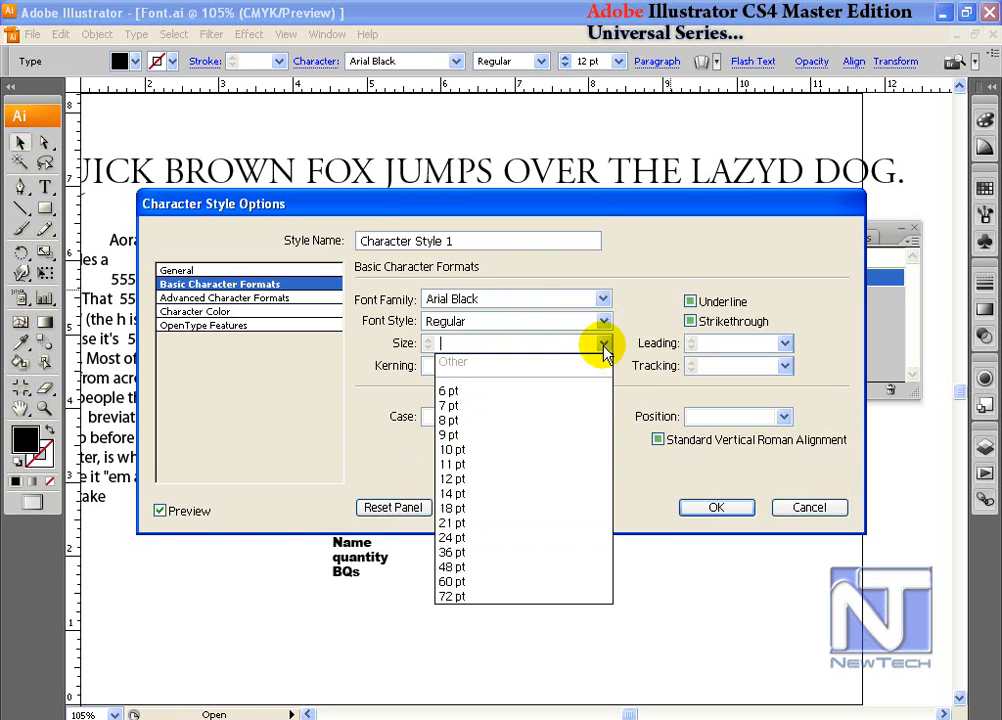
{"action": "left_click", "coordinate": [510, 537]}
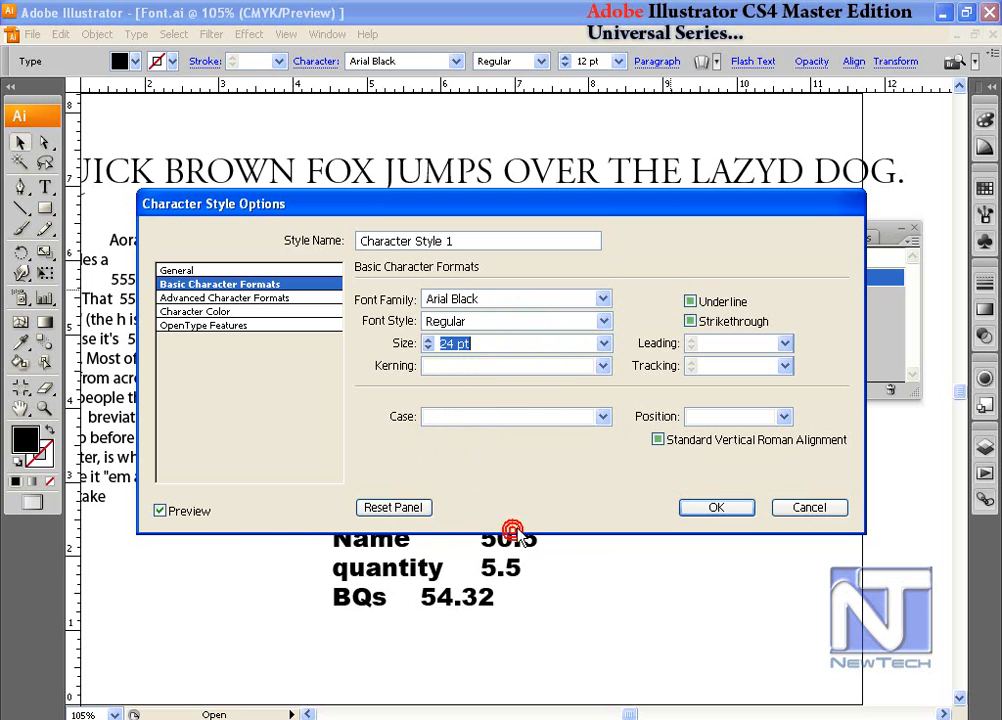
Set the style's case to Small Caps and turn on underlining
{"action": "left_click", "coordinate": [601, 366]}
{"action": "left_click", "coordinate": [600, 367]}
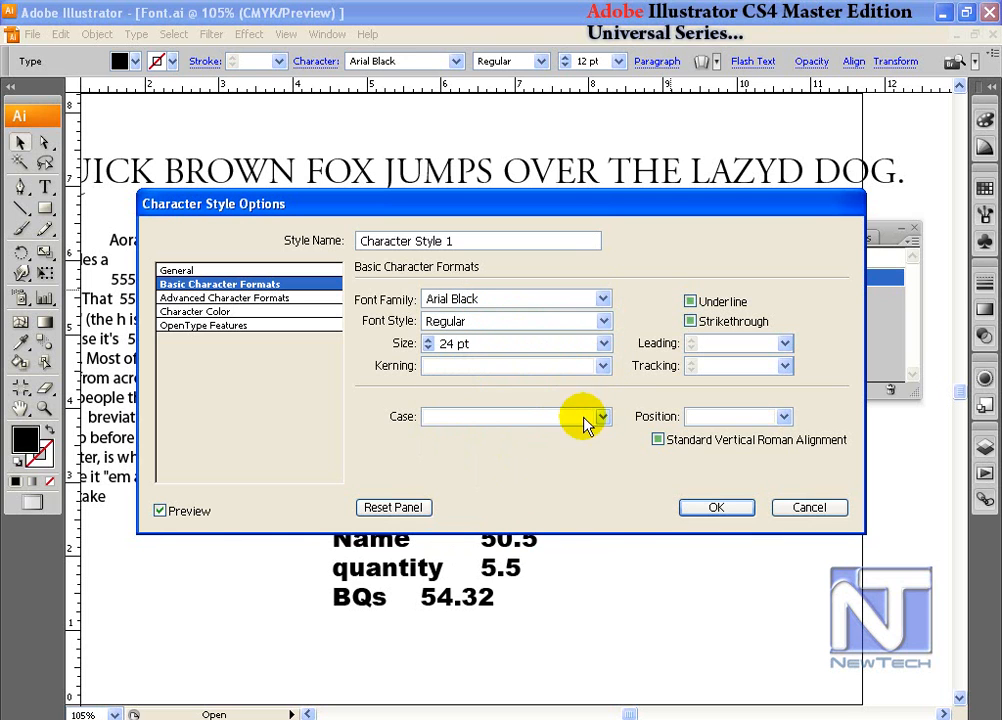
{"action": "left_click", "coordinate": [602, 417]}
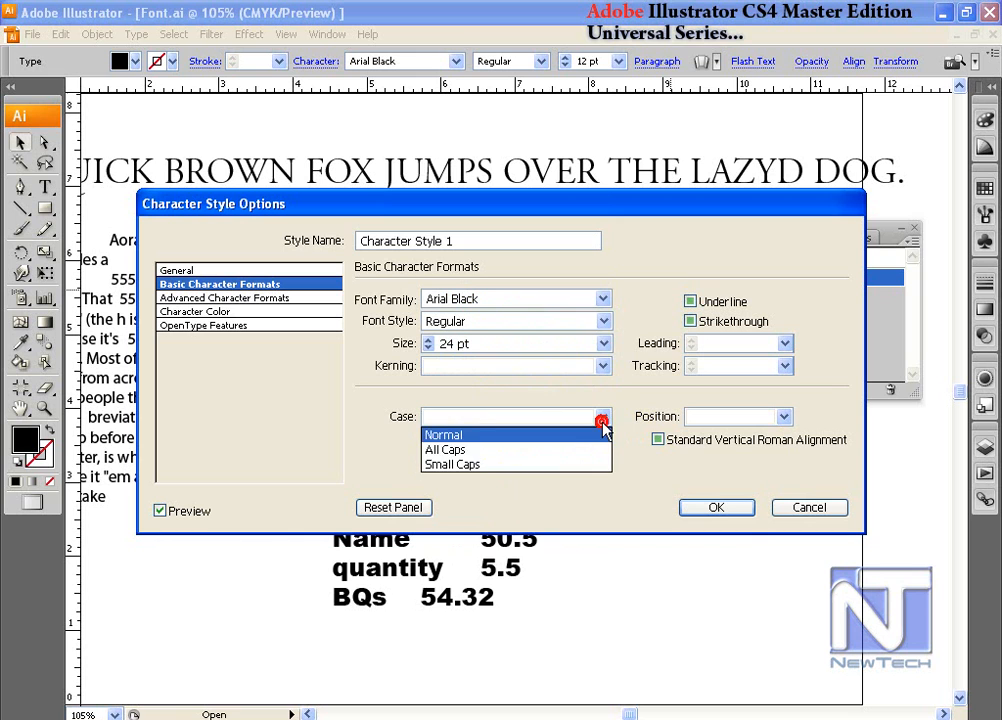
{"action": "left_click", "coordinate": [536, 465]}
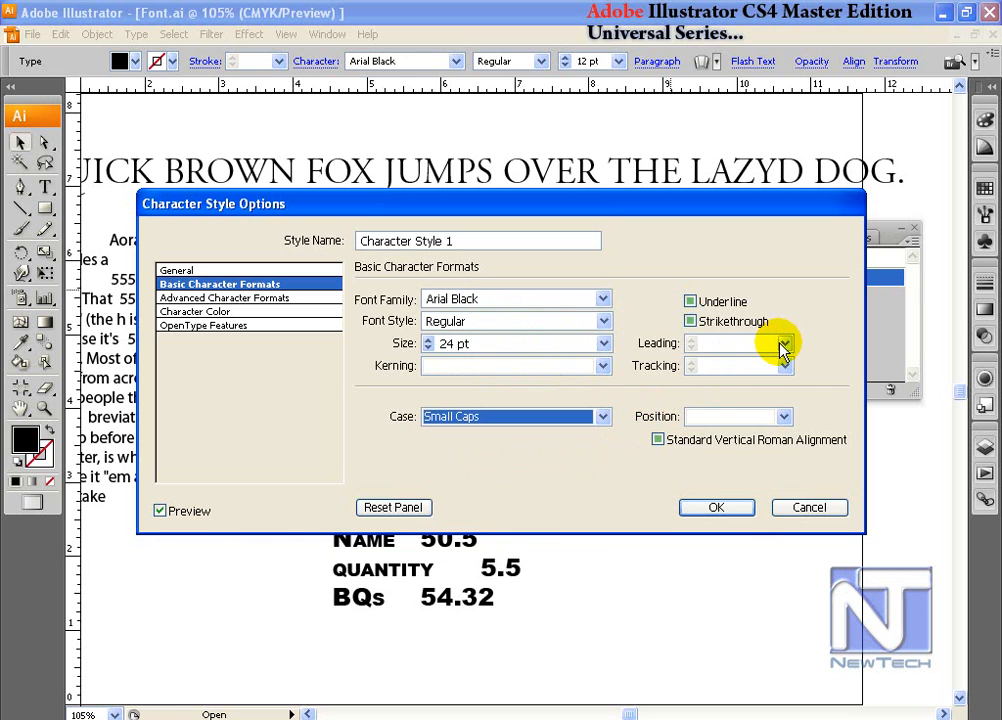
{"action": "left_click", "coordinate": [690, 302]}
{"action": "left_click", "coordinate": [690, 302]}
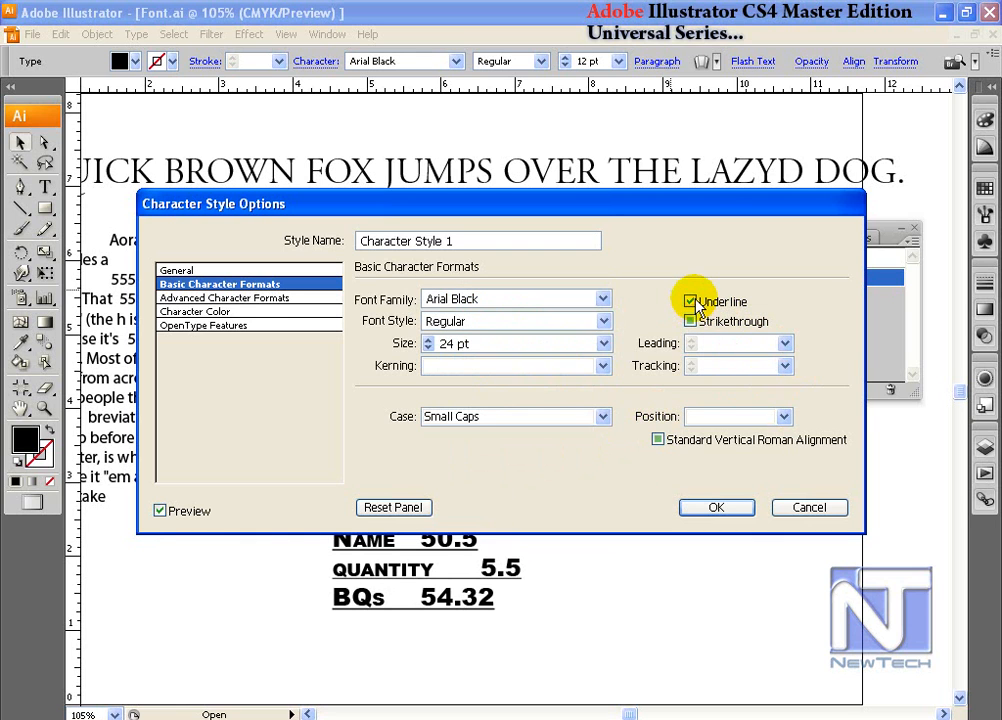
Give the style a green C=50 M=0 Y=100 K=0 fill and a black stroke
{"action": "left_click", "coordinate": [210, 297]}
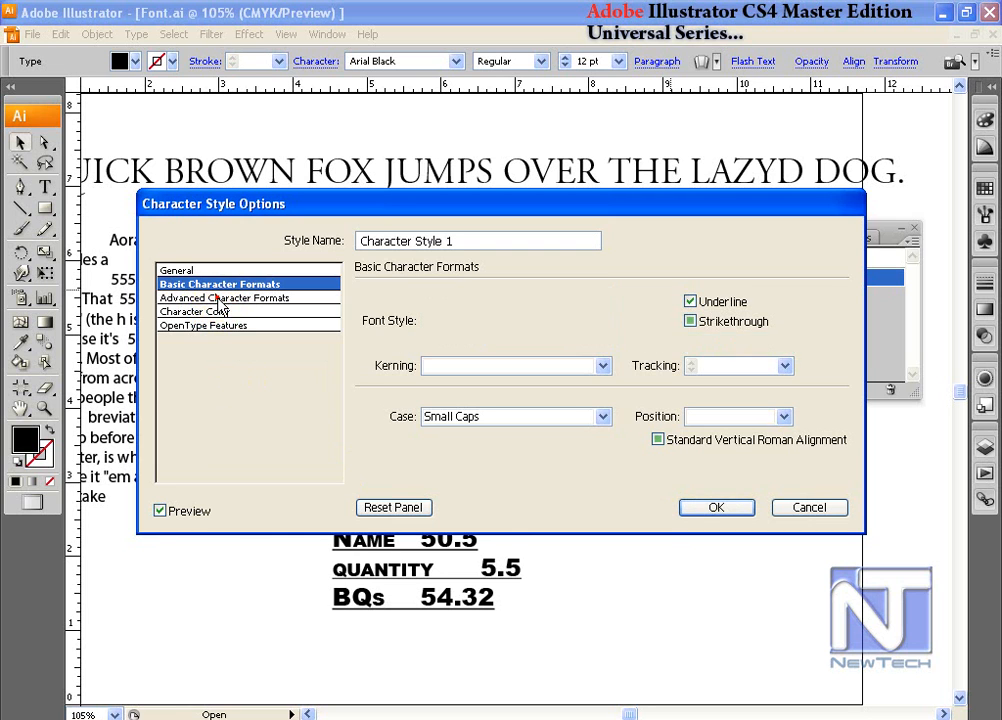
{"action": "left_click", "coordinate": [211, 313]}
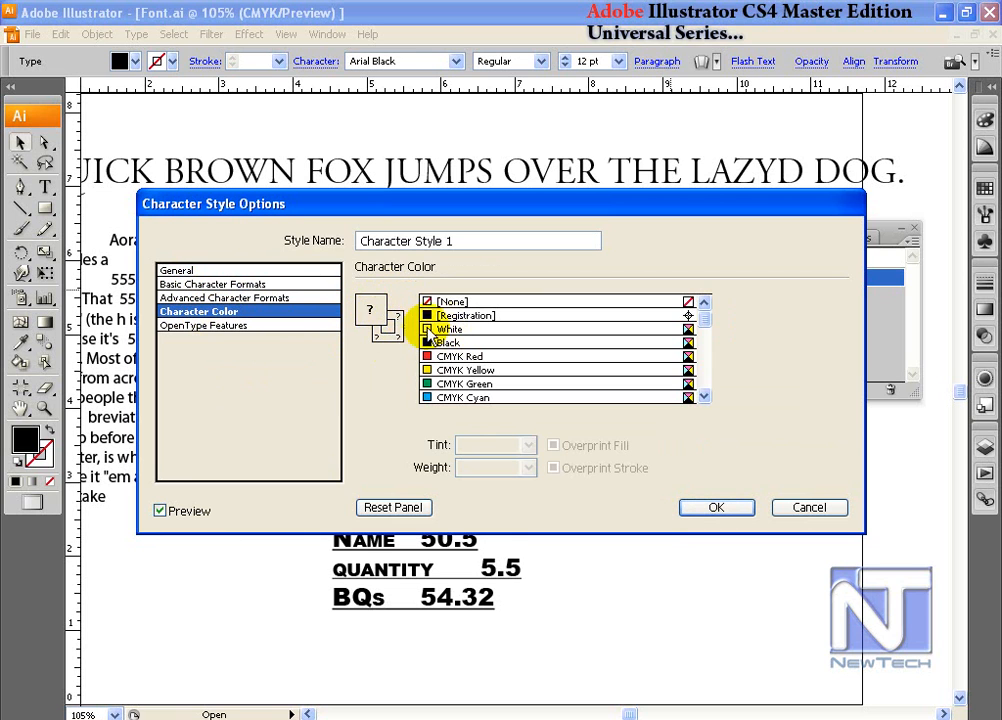
{"action": "left_click", "coordinate": [393, 328]}
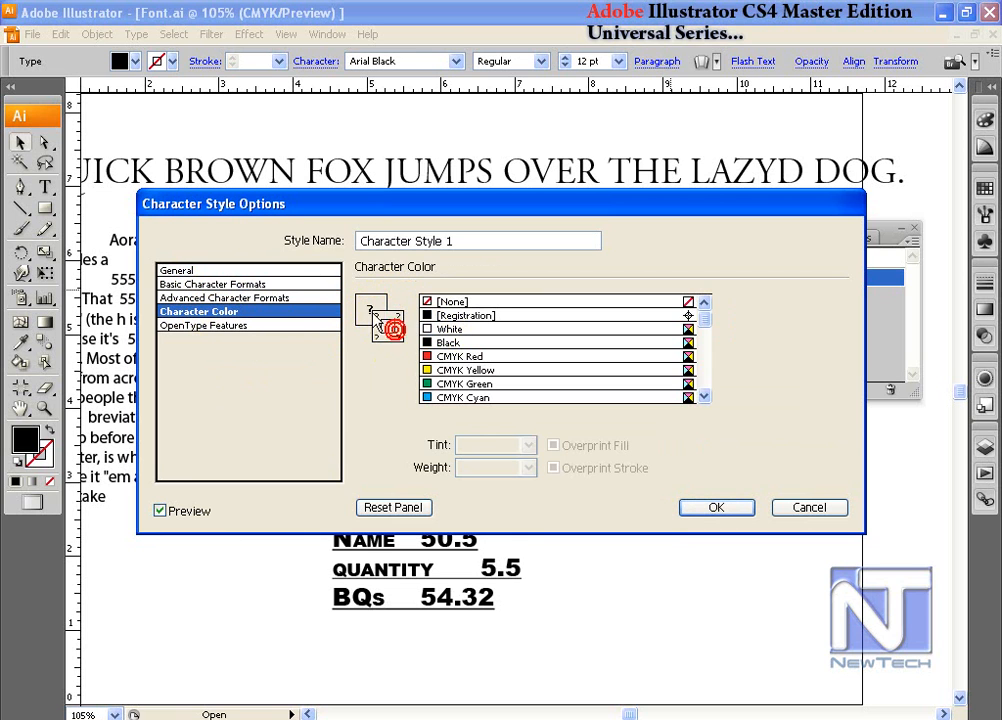
{"action": "left_click", "coordinate": [707, 331]}
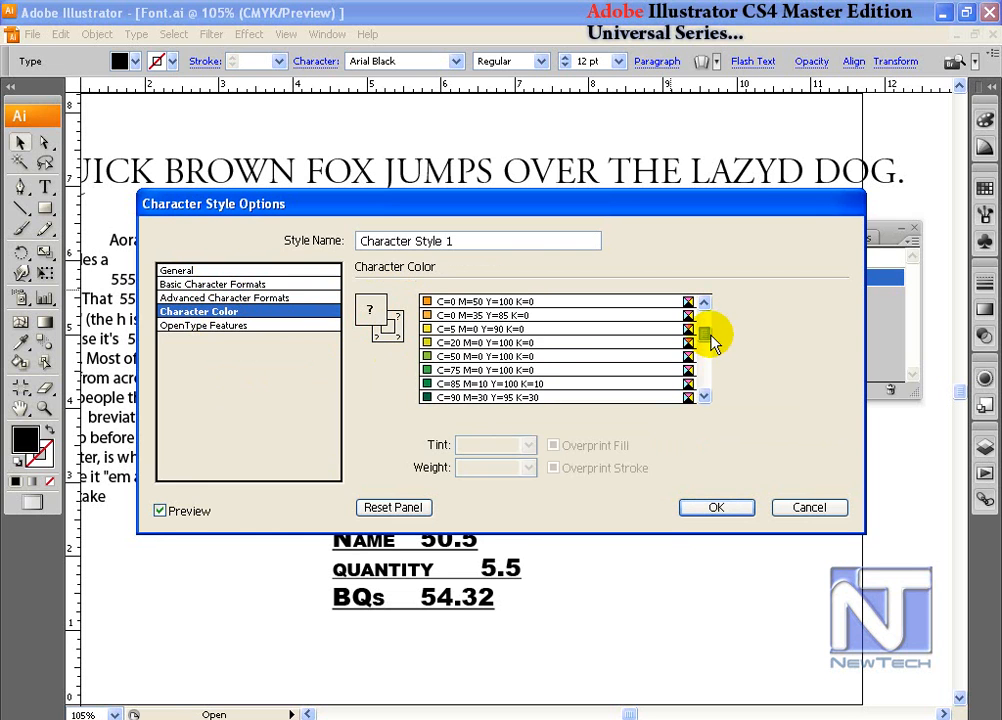
{"action": "scroll", "coordinate": [649, 356], "scroll_direction": "up", "scroll_amount": 1}
{"action": "left_click", "coordinate": [649, 356]}
{"action": "mouse_move", "coordinate": [705, 338]}
{"action": "left_mouse_down"}
{"action": "mouse_move", "coordinate": [707, 382]}
{"action": "mouse_move", "coordinate": [707, 322]}
{"action": "left_mouse_up"}
{"action": "left_click", "coordinate": [397, 325]}
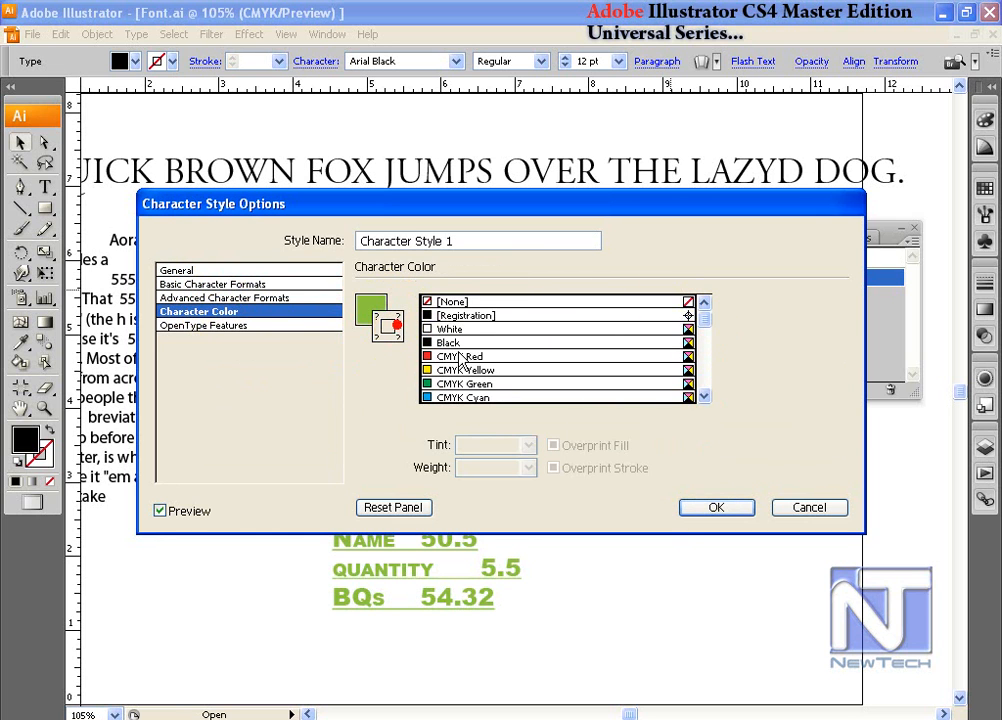
{"action": "left_click", "coordinate": [446, 343]}
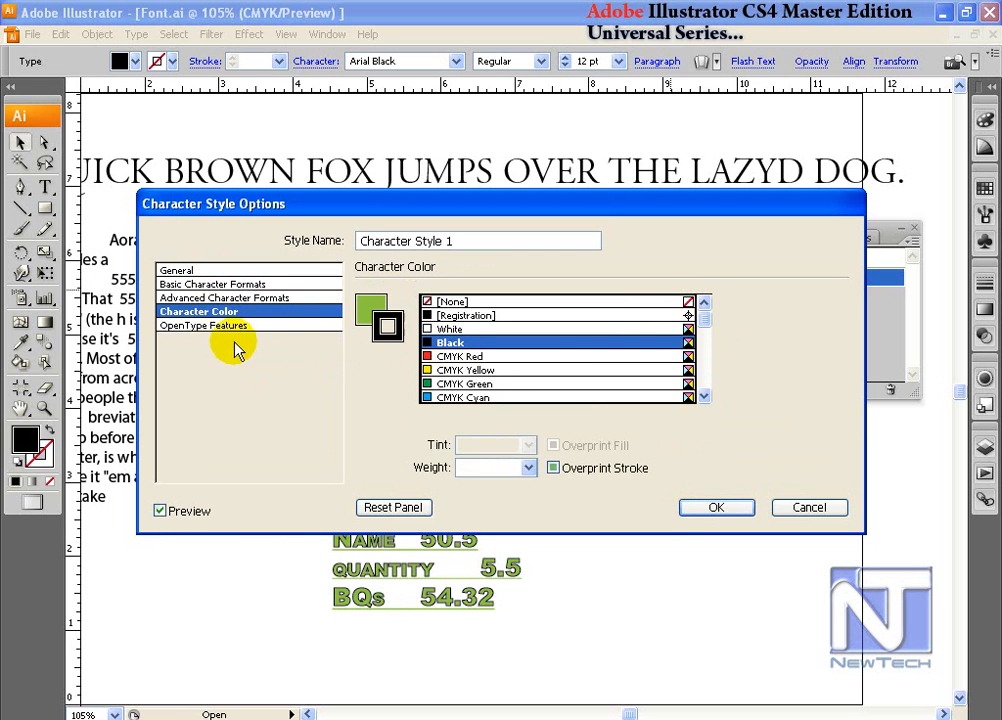
Rename the style to Newtech and accept its options without setting any OpenType features
{"action": "left_click", "coordinate": [211, 327]}
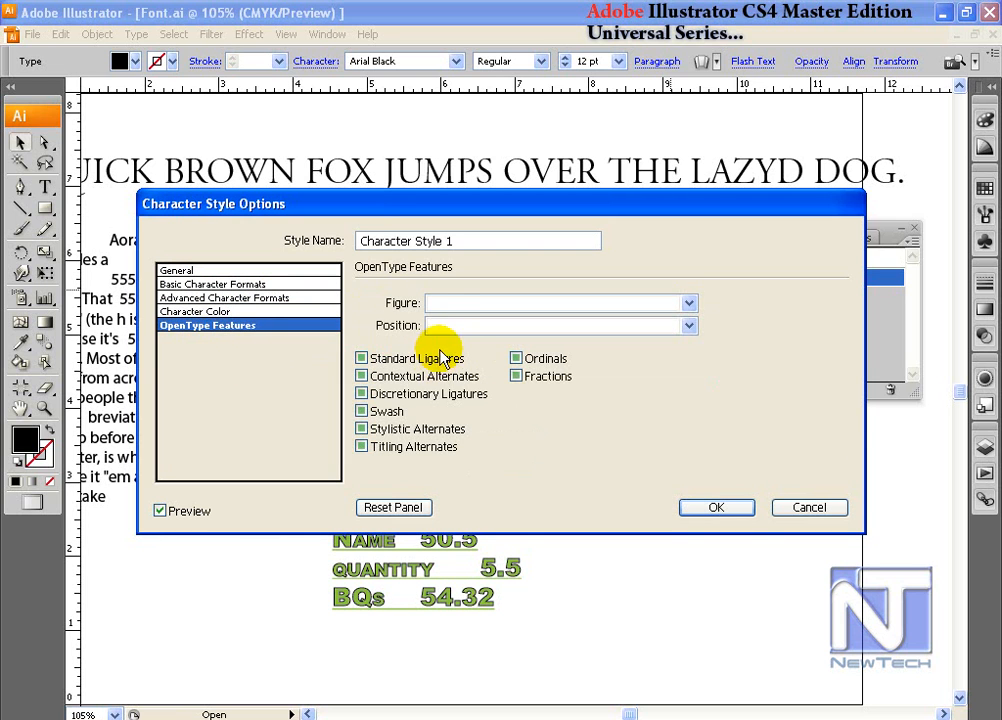
{"action": "left_click", "coordinate": [675, 303]}
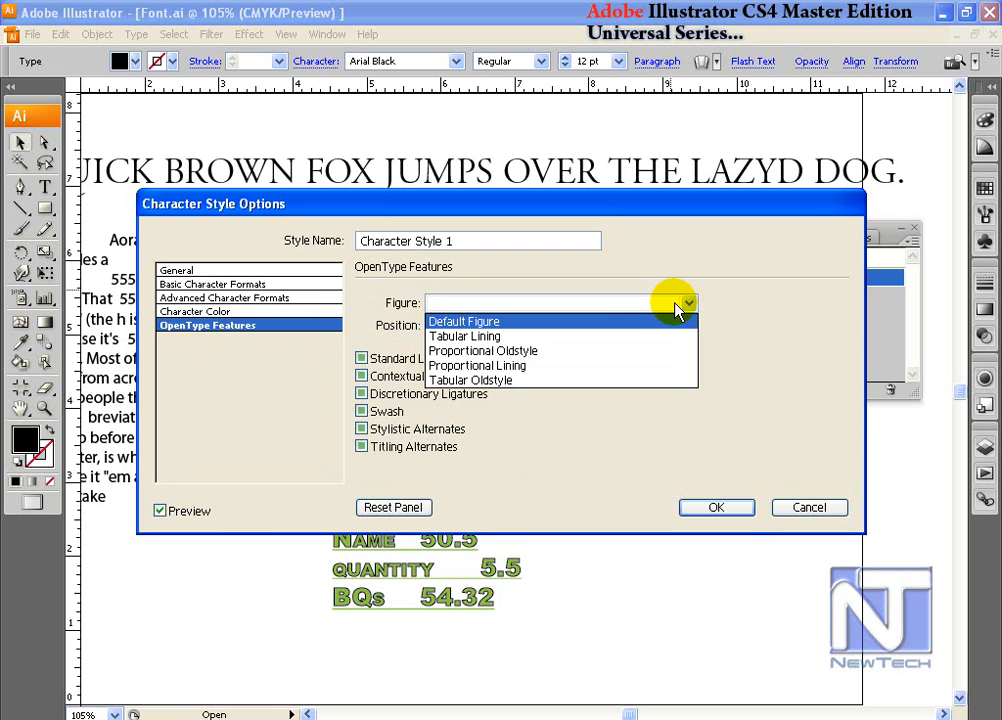
{"action": "triple_click", "coordinate": [480, 241]}
{"action": "type", "text": "Newtech"}
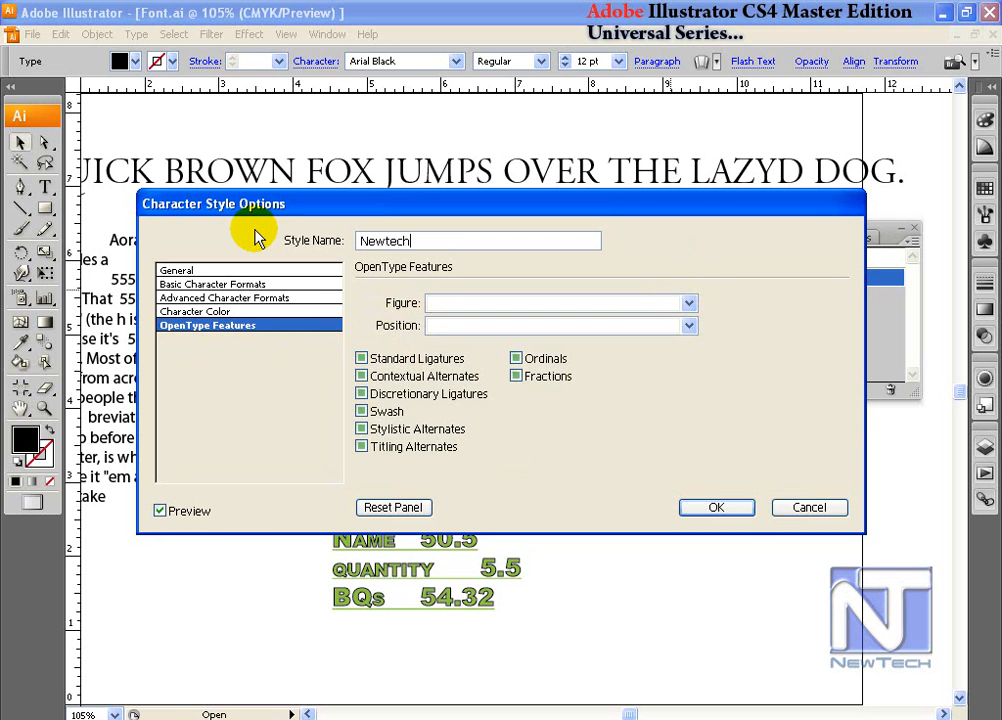
{"action": "key", "text": "Return"}
Extend the restyled paragraph's text frame downward and apply the Newtech style to the text block beginning "Aoran"
{"action": "left_click_drag", "start_coordinate": [630, 425], "coordinate": [706, 548]}
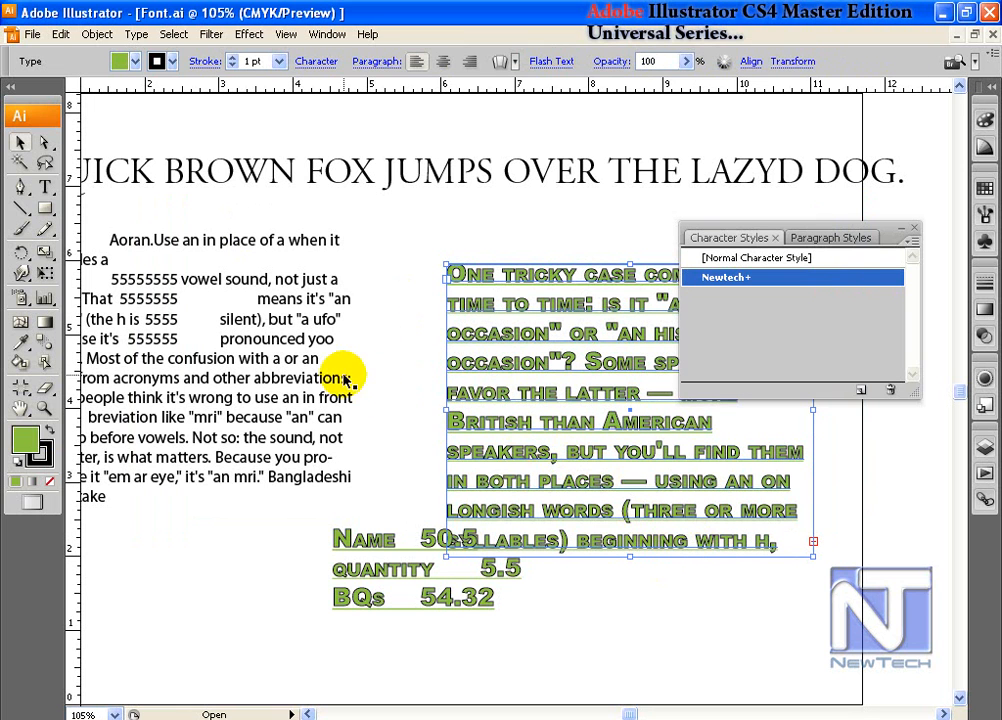
{"action": "left_click", "coordinate": [222, 385]}
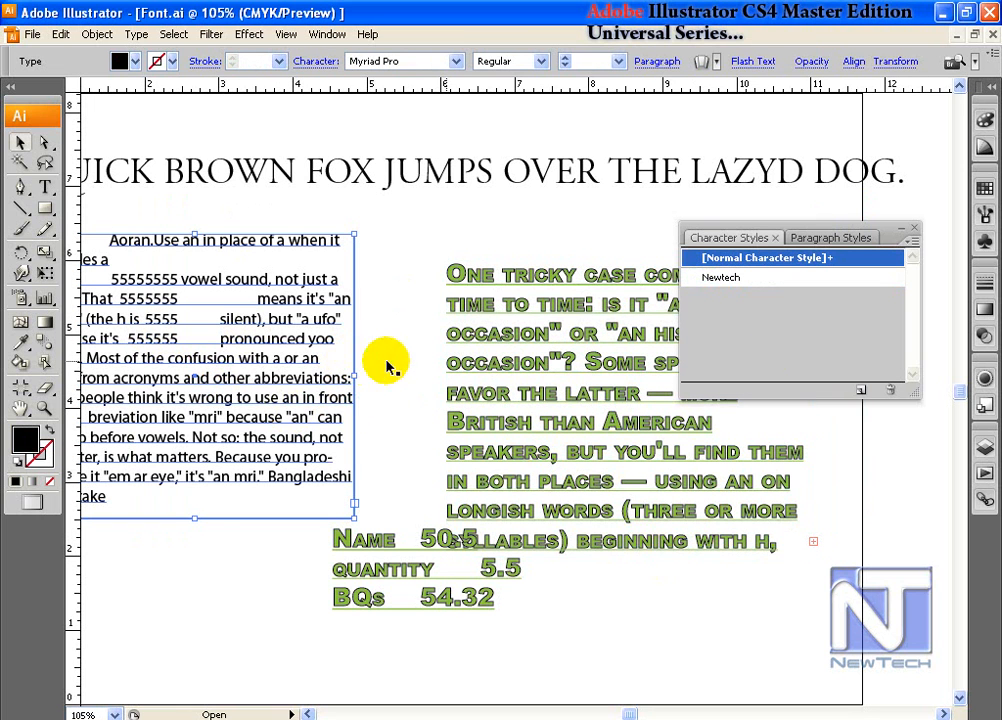
{"action": "left_click", "coordinate": [743, 280]}
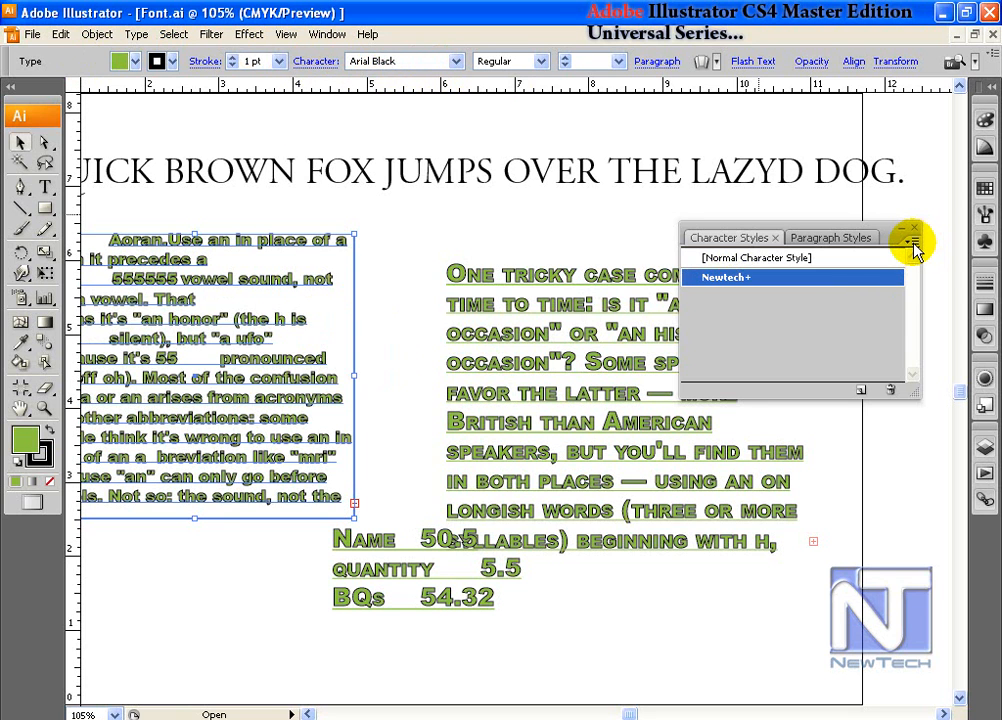
{"action": "left_click", "coordinate": [913, 243]}
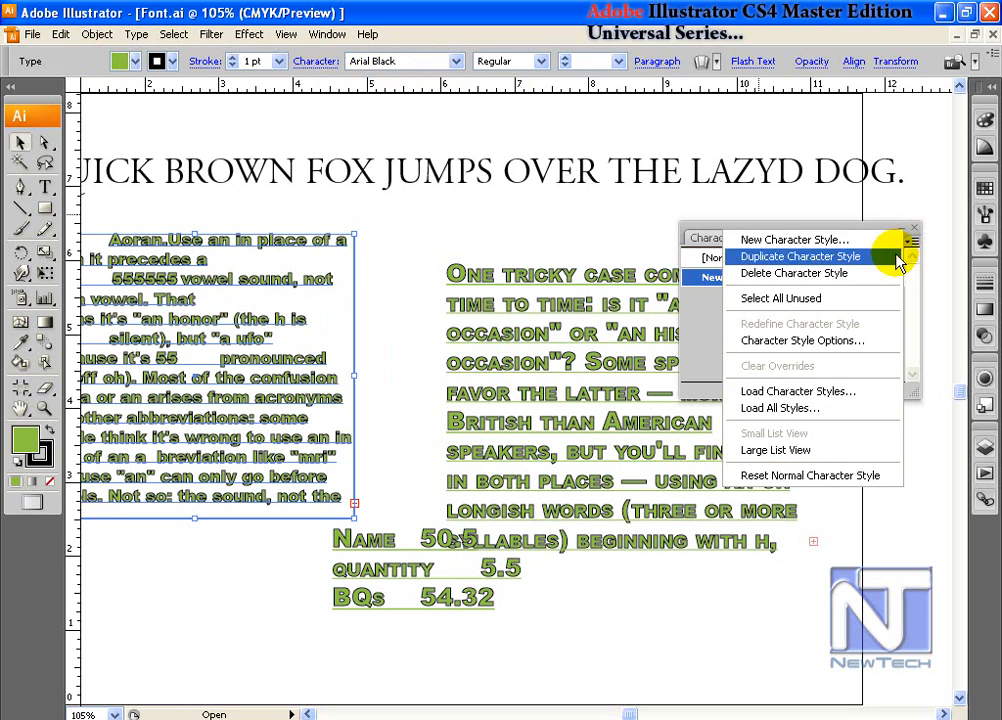
{"action": "left_click", "coordinate": [846, 394]}
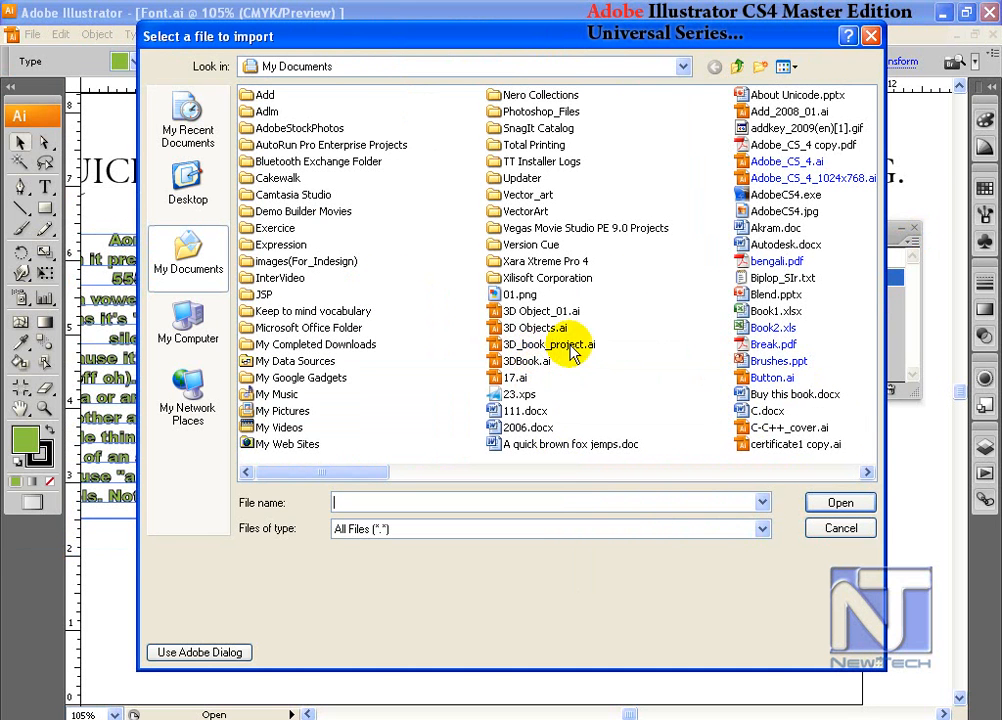
{"action": "left_click", "coordinate": [838, 528]}
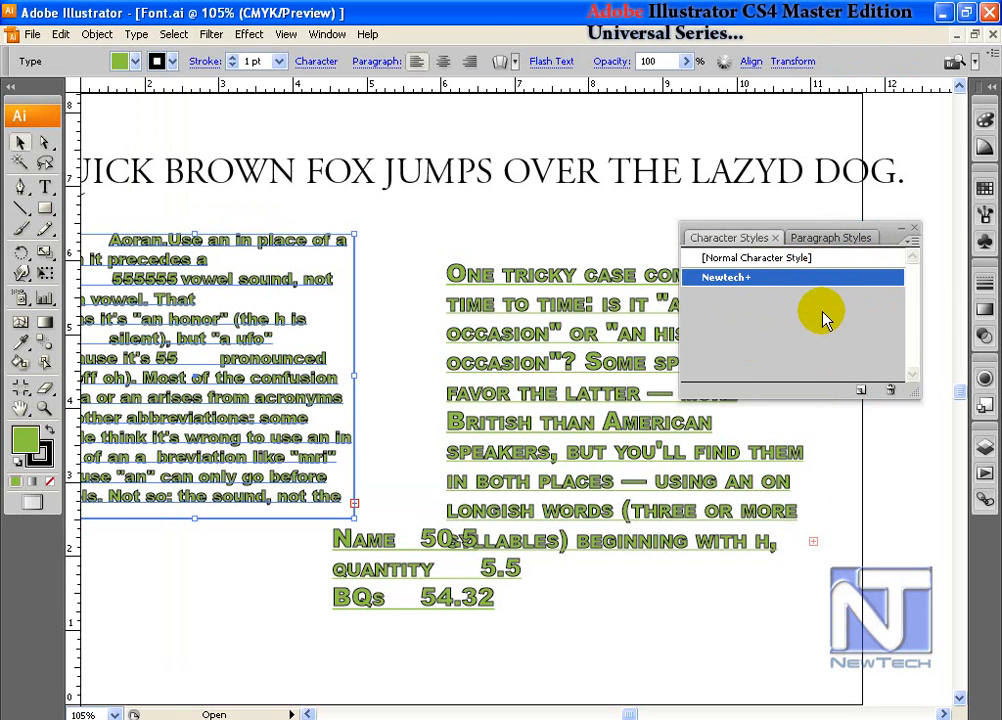
Request deletion of the Newtech character style
{"action": "left_click_drag", "start_coordinate": [754, 282], "coordinate": [895, 388]}
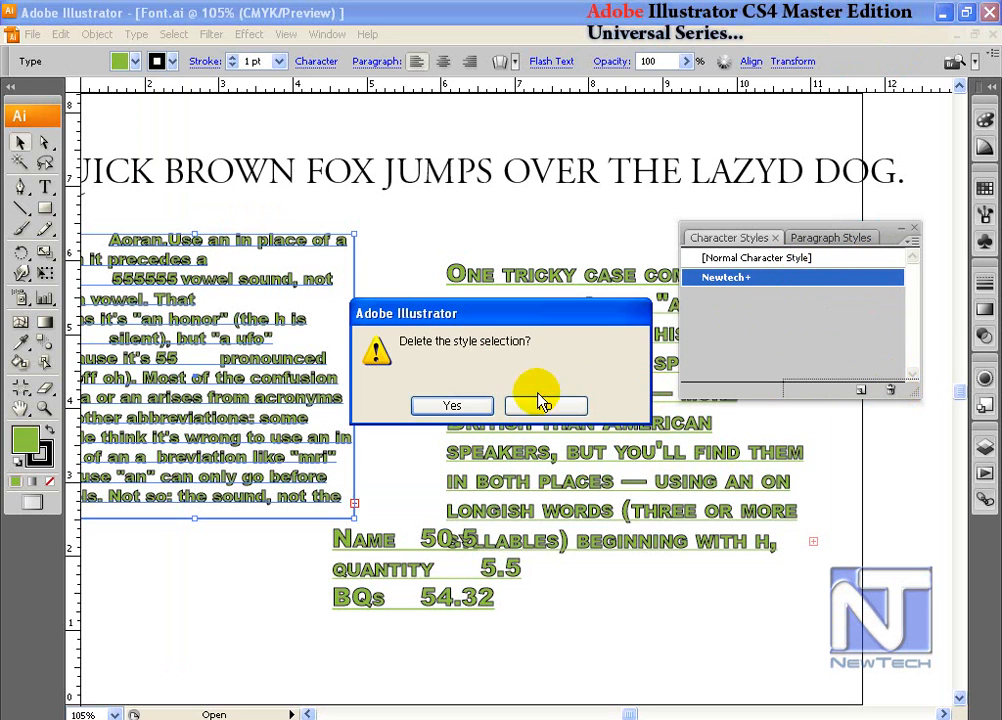